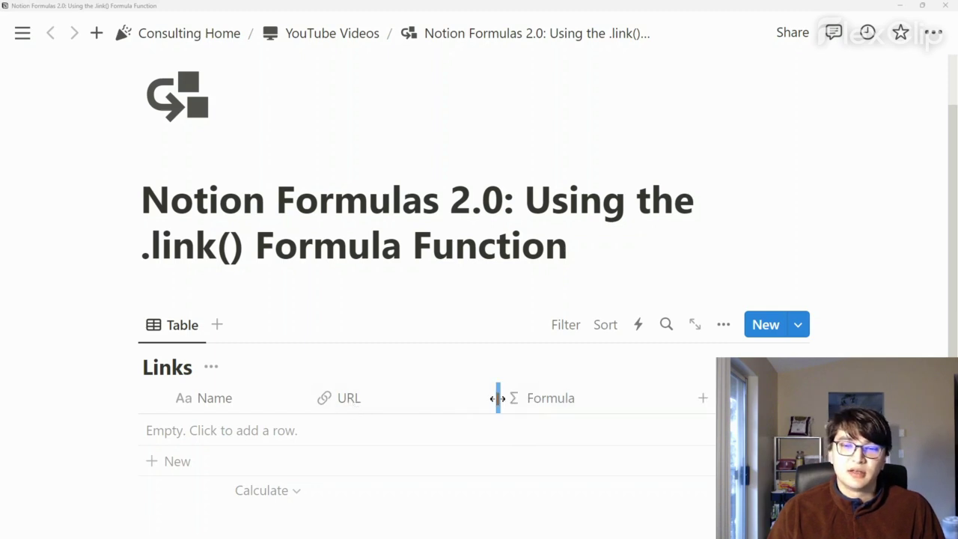
- Add a blank row to the Links table and open its Formula cell editor
click(205, 461)
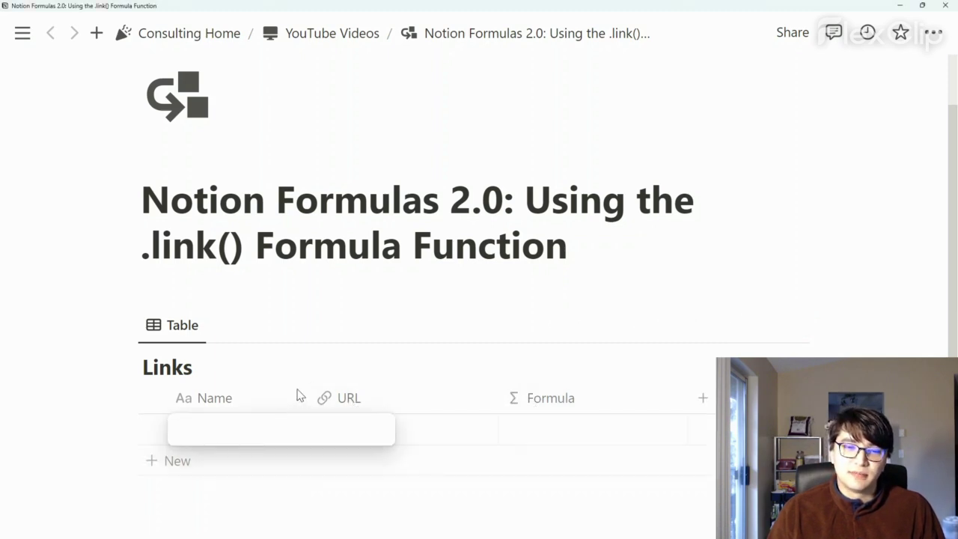
key(Escape)
click(586, 434)
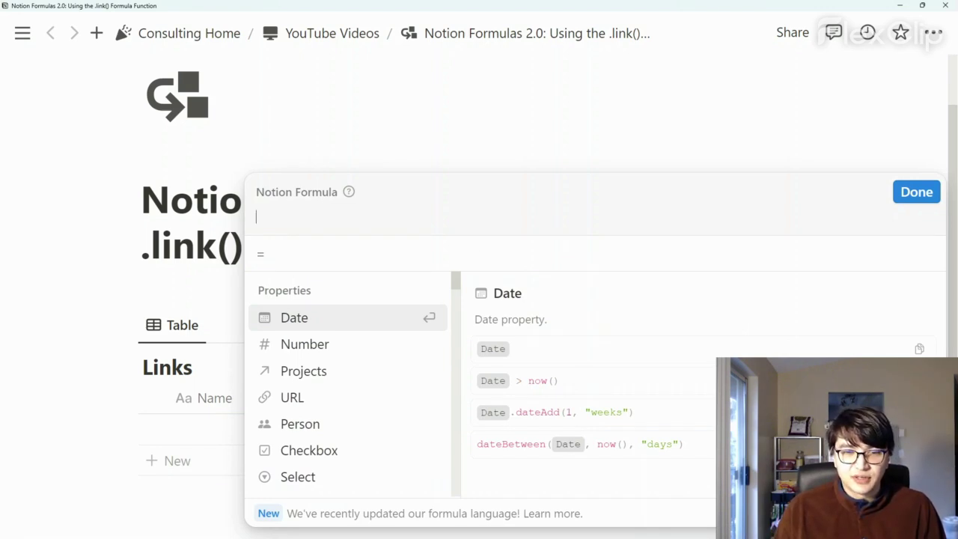
- Browse the formula editor's list of available functions
scroll(368, 346, down, 1)
scroll(359, 333, up, 2)
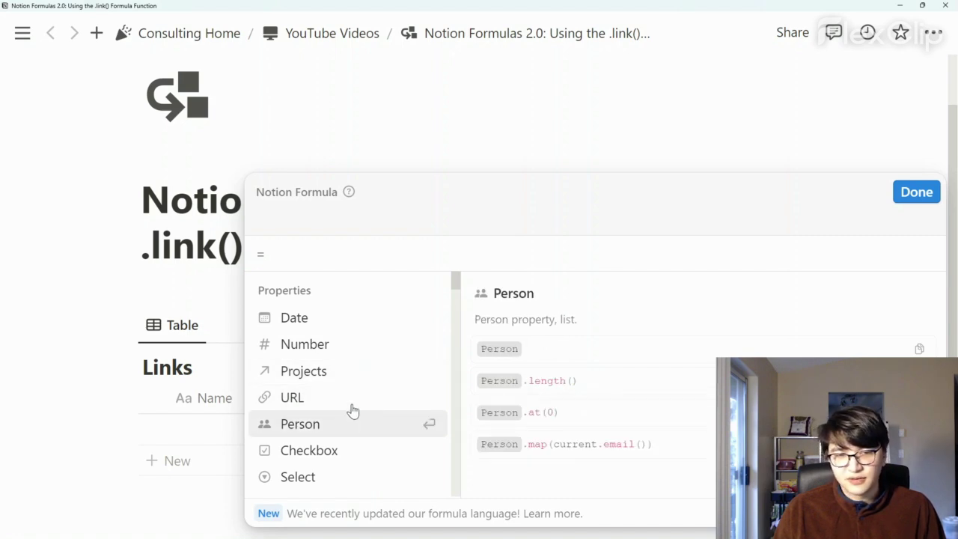
scroll(352, 398, down, 3)
scroll(352, 398, down, 7)
scroll(352, 361, down, 4)
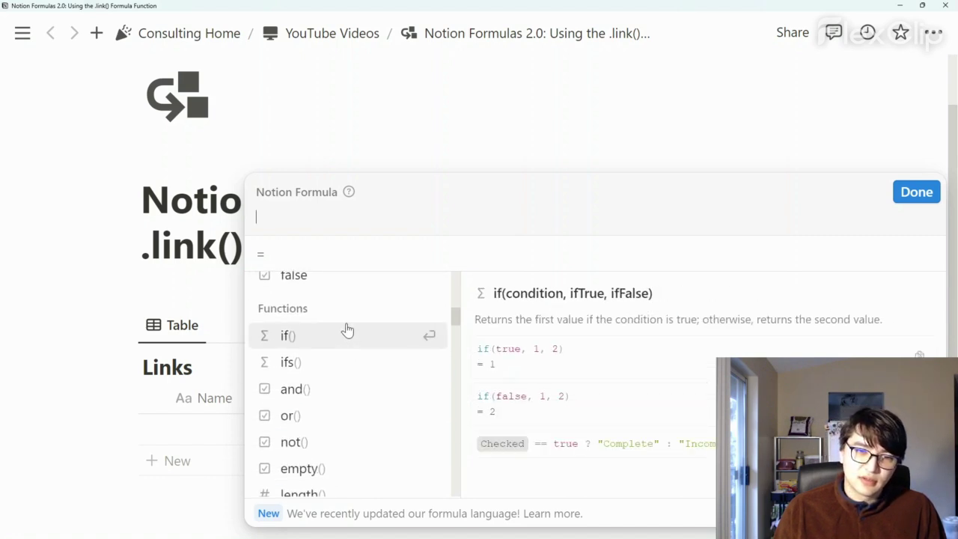
scroll(352, 325, down, 8)
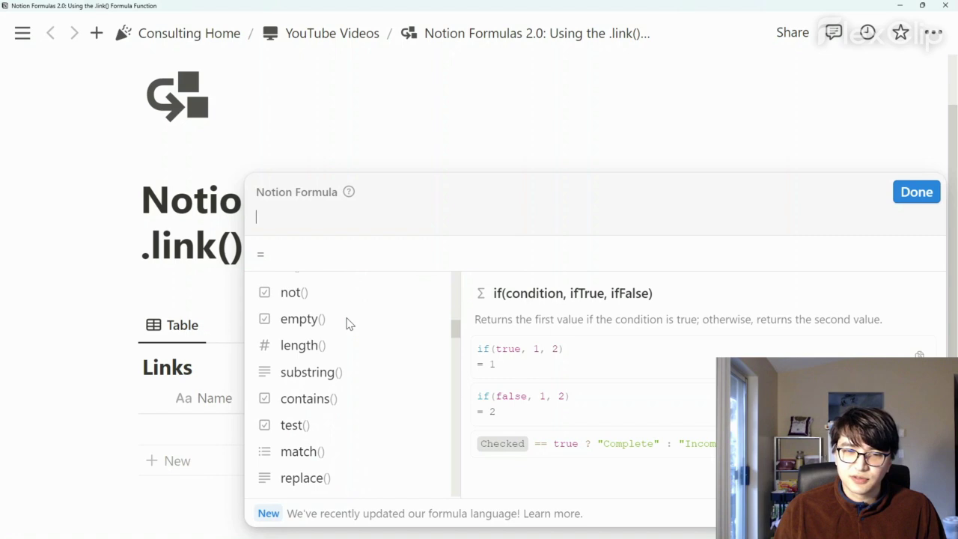
scroll(371, 320, down, 11)
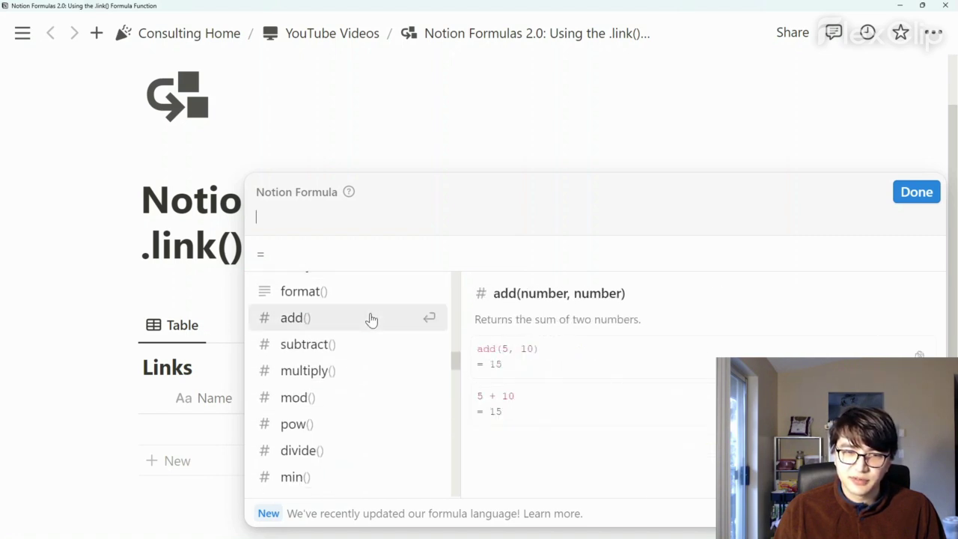
scroll(371, 320, down, 14)
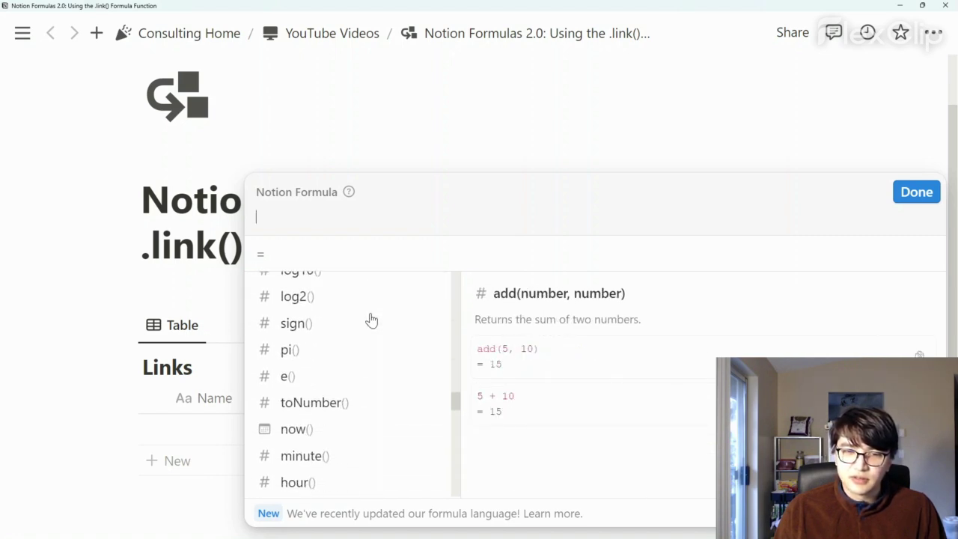
scroll(370, 322, down, 9)
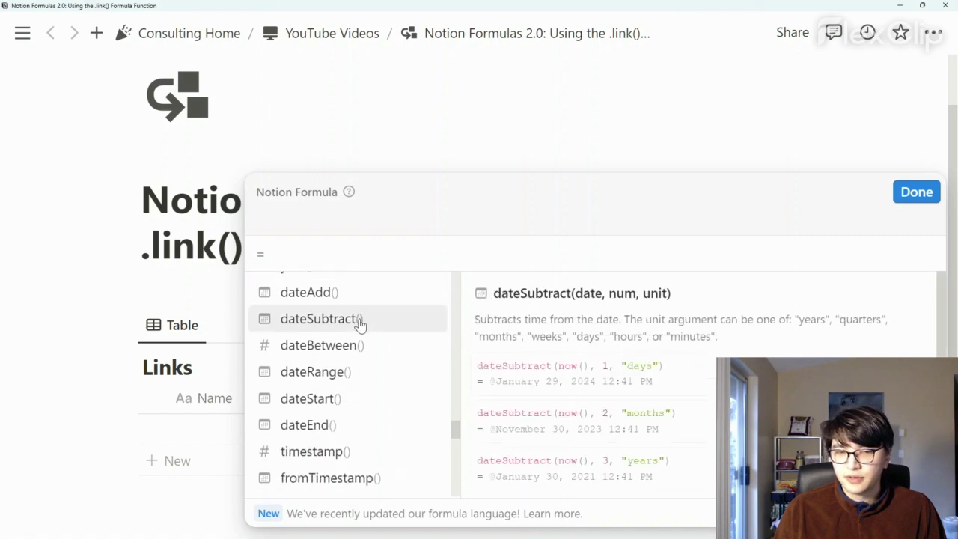
scroll(359, 322, down, 8)
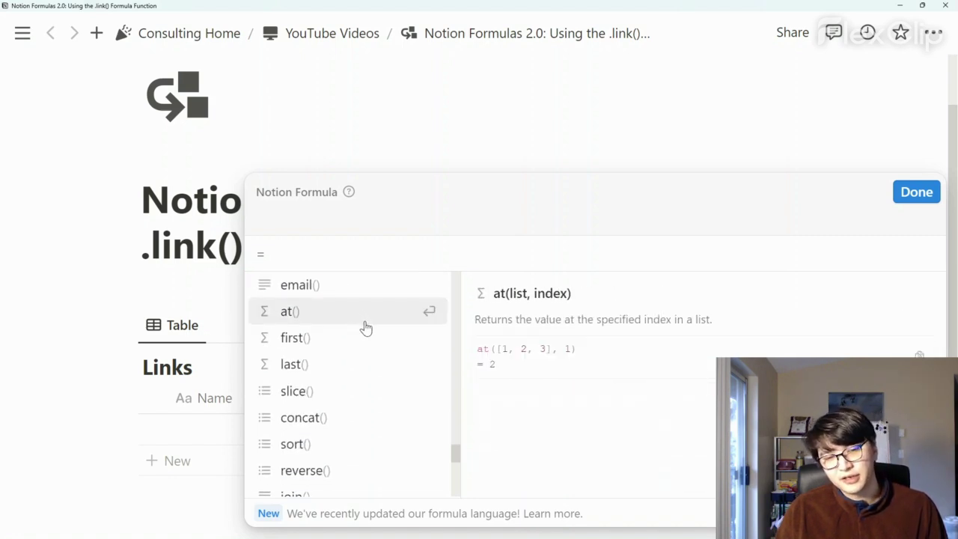
scroll(366, 328, down, 6)
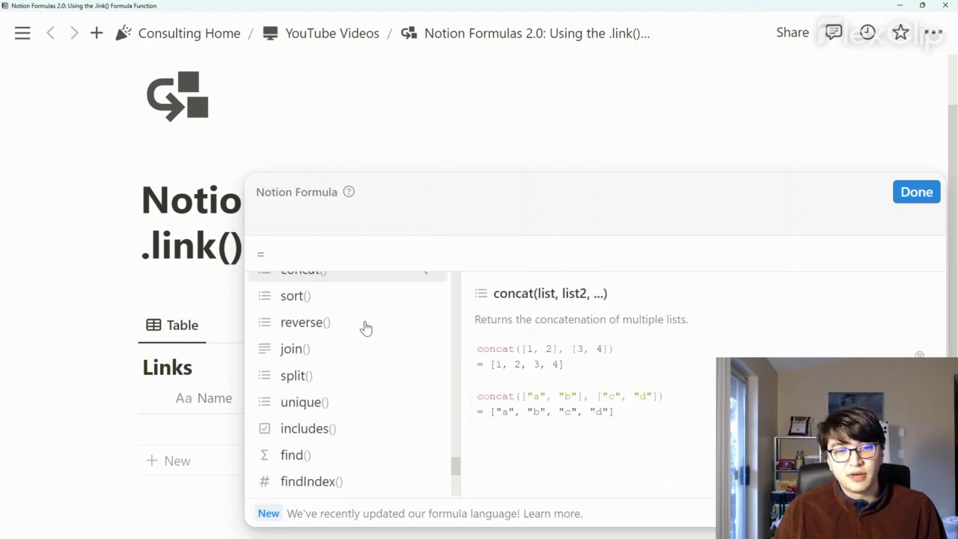
scroll(366, 328, down, 1)
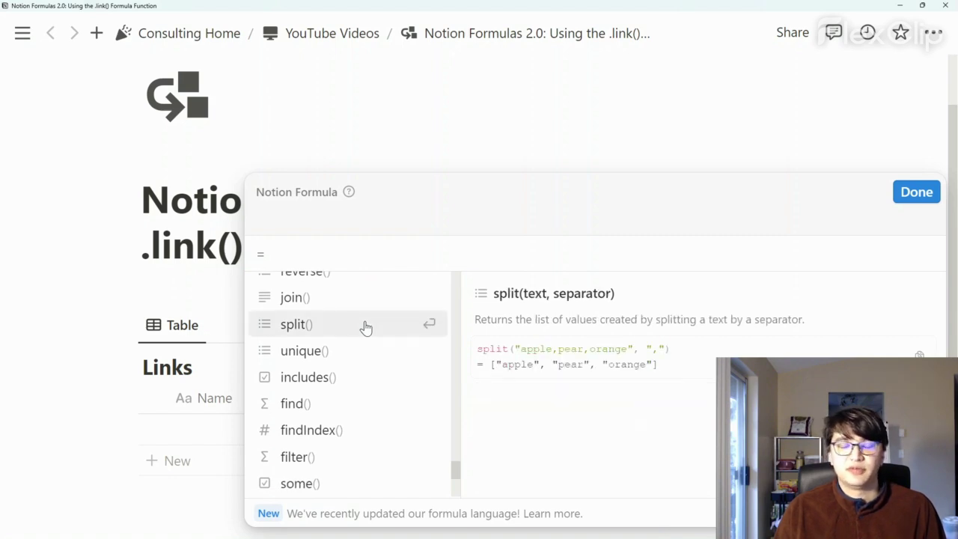
scroll(366, 328, down, 4)
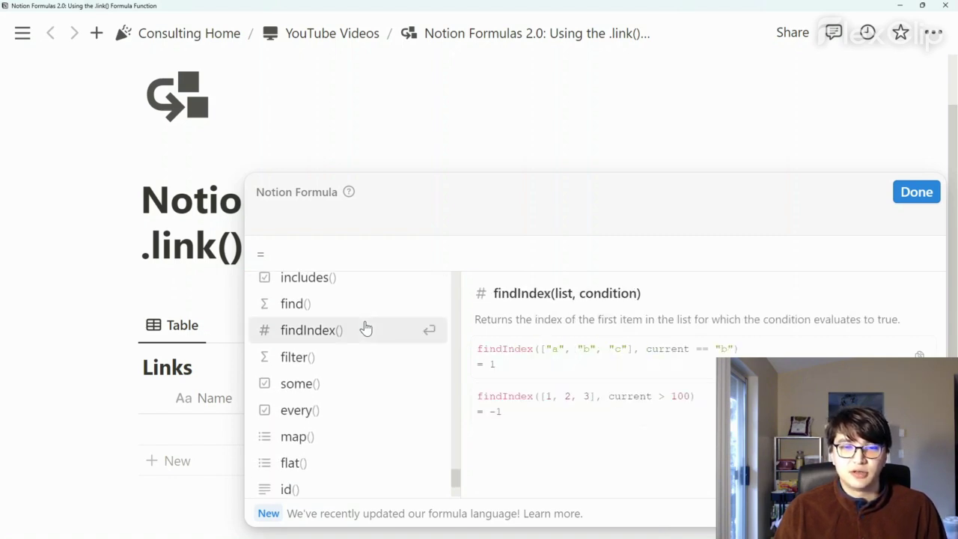
scroll(366, 328, down, 4)
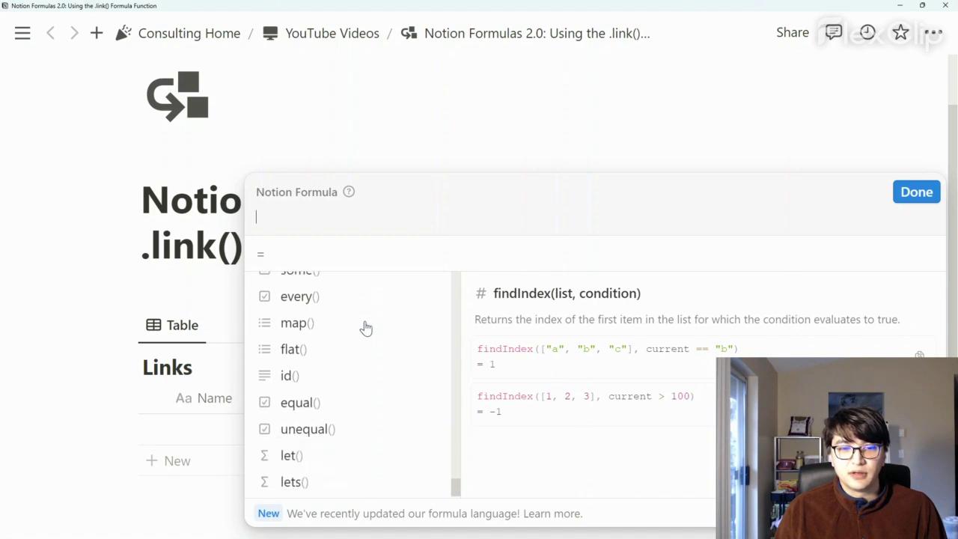
scroll(366, 328, up, 7)
scroll(366, 328, up, 12)
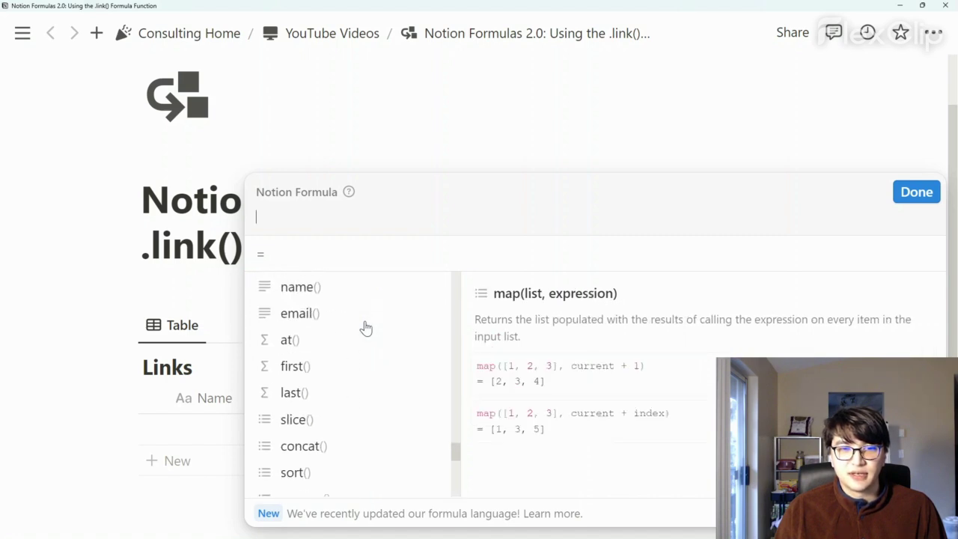
scroll(366, 328, up, 14)
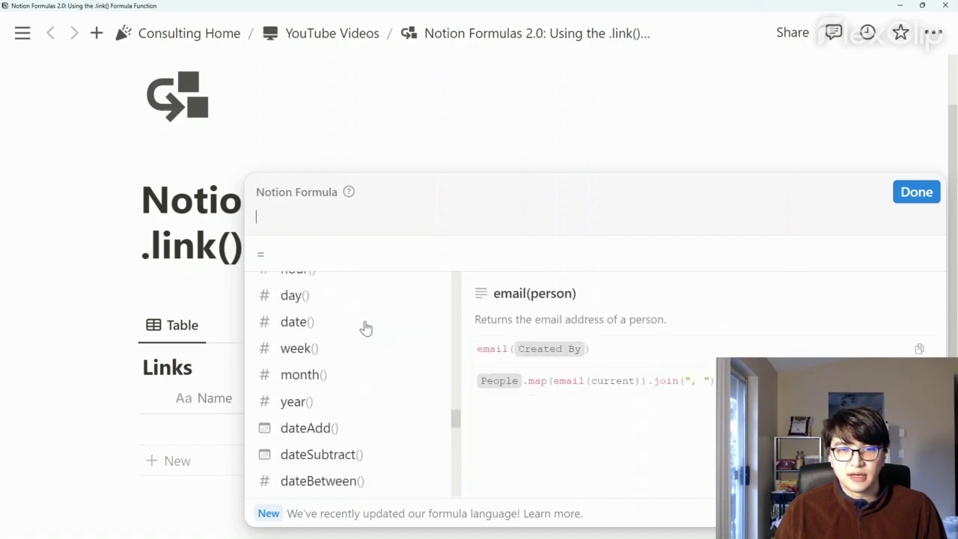
- Enter the formula link("text", URL), using the link() function and the URL property
text(li)
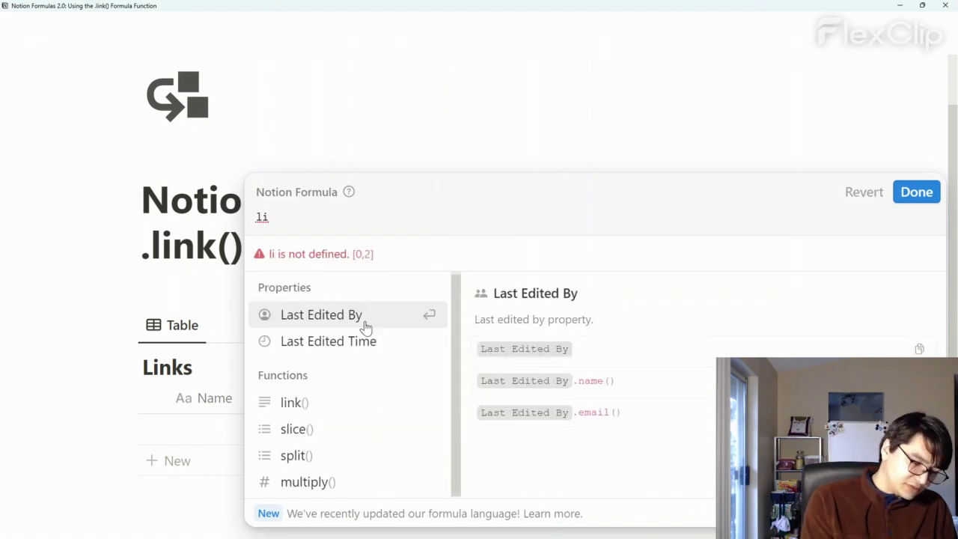
text(n)
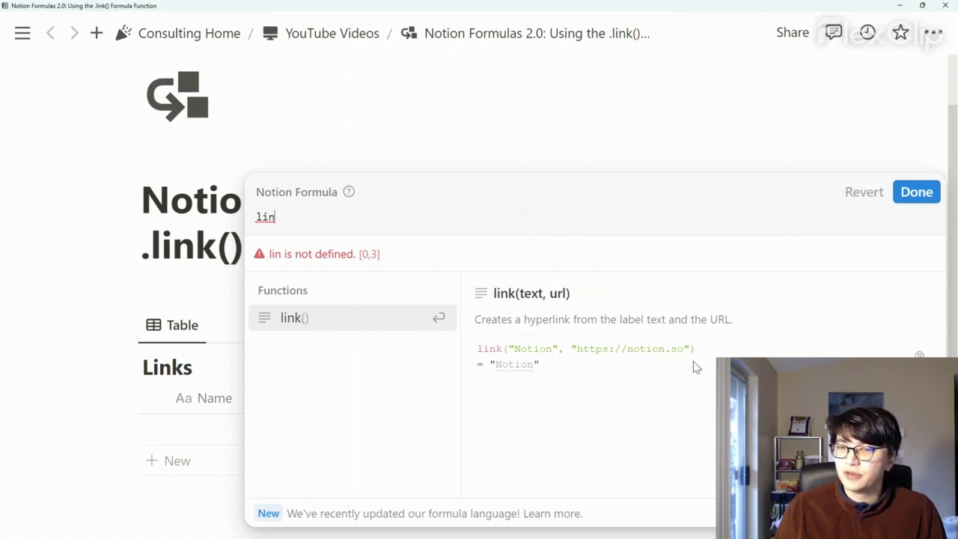
click(348, 315)
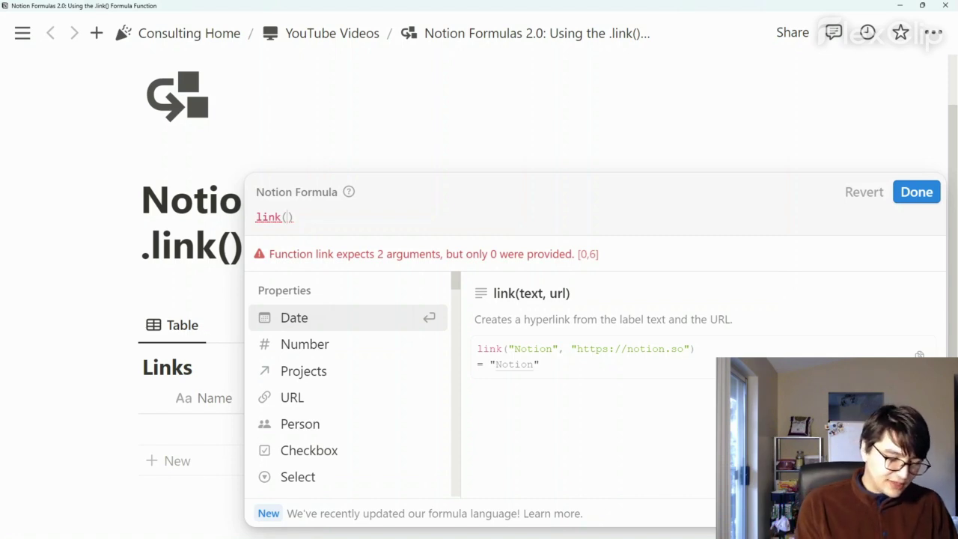
text("text)
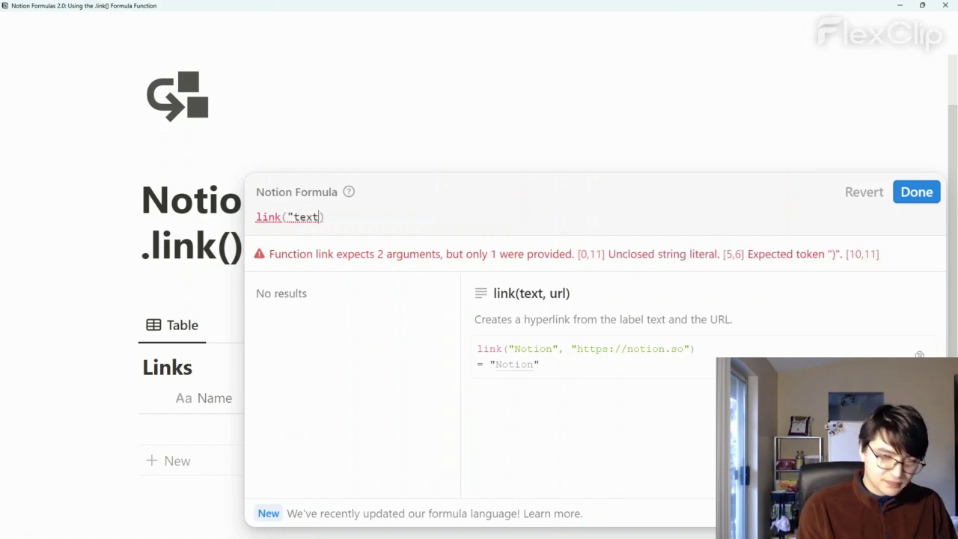
text(",)
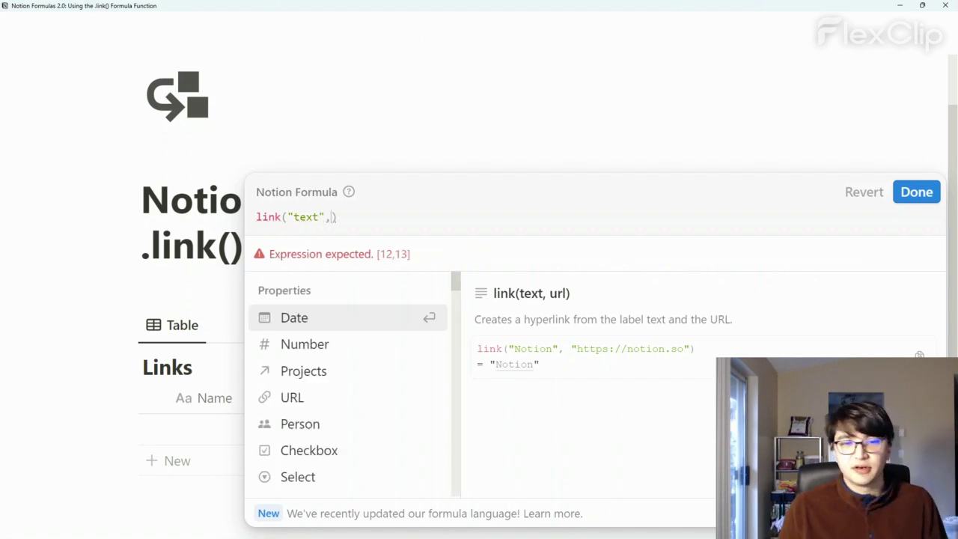
click(318, 404)
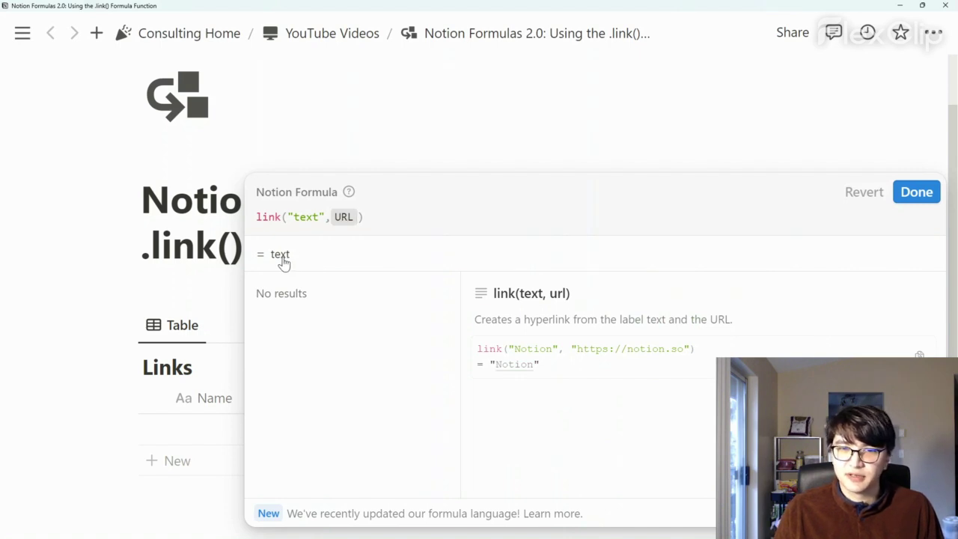
- Accept the formula, then open the Notion template gallery page in the browser
click(917, 192)
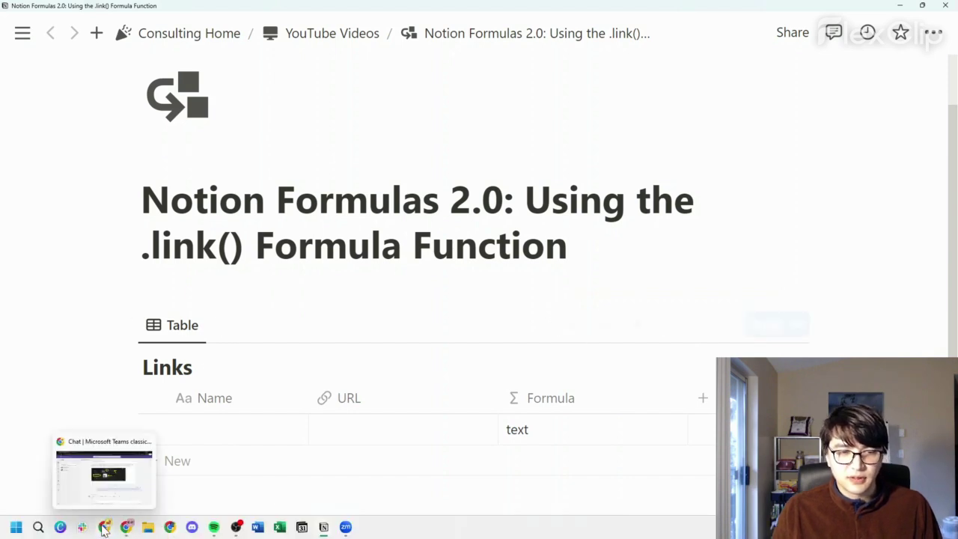
click(103, 530)
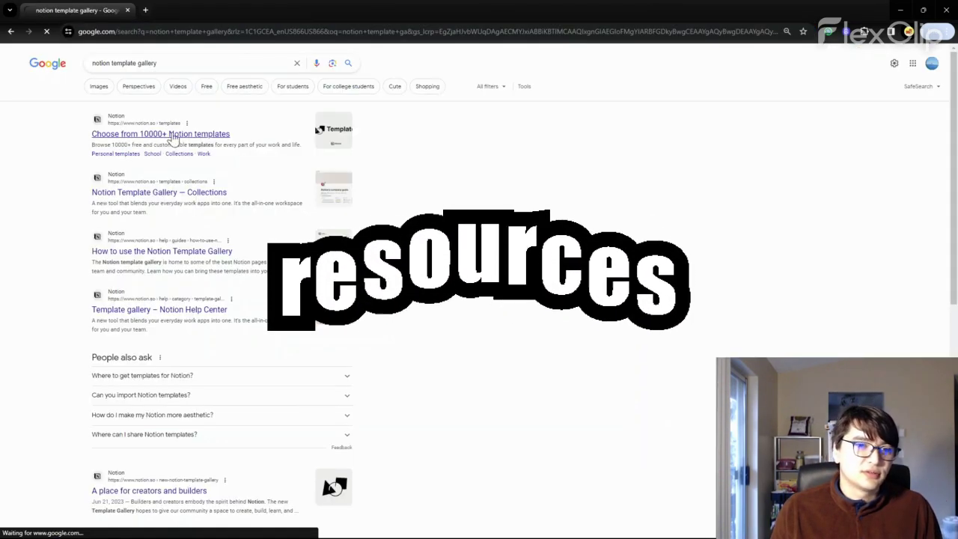
click(182, 134)
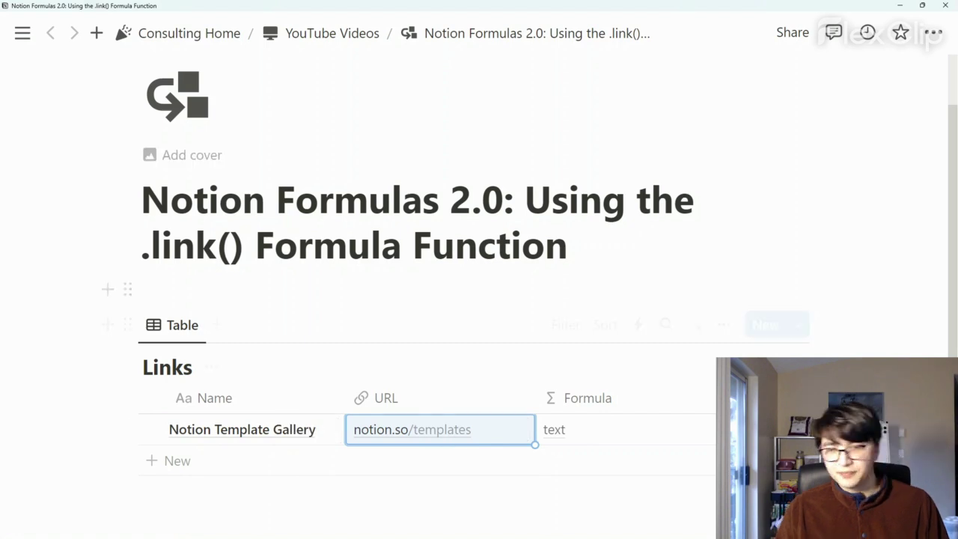
- Add a List layout view to the Links database
click(216, 325)
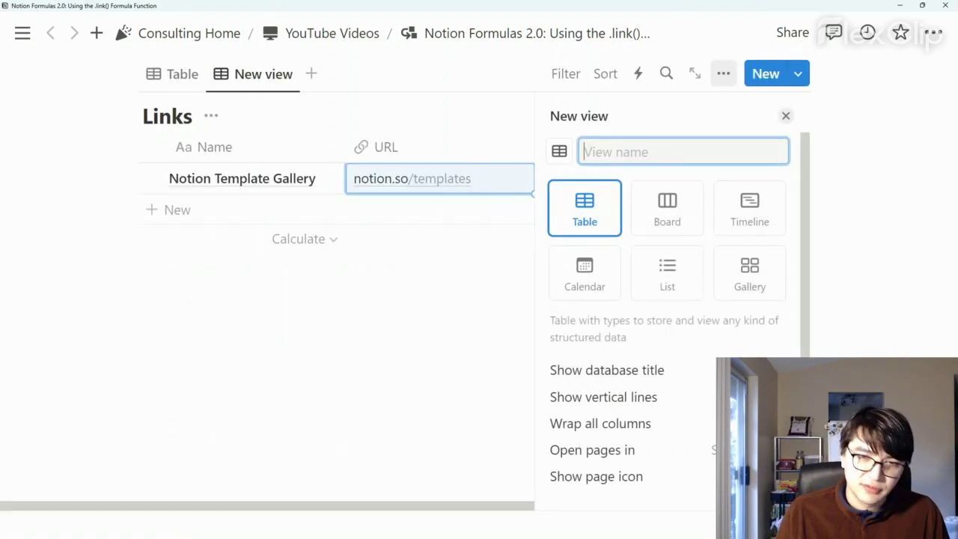
click(673, 281)
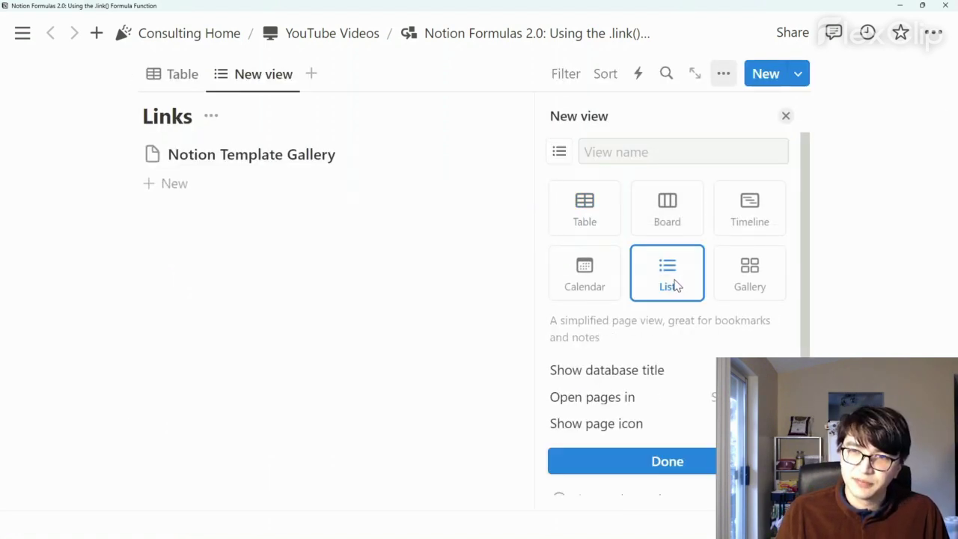
click(785, 117)
- In the List view's properties, hide Date and show Formula
click(723, 121)
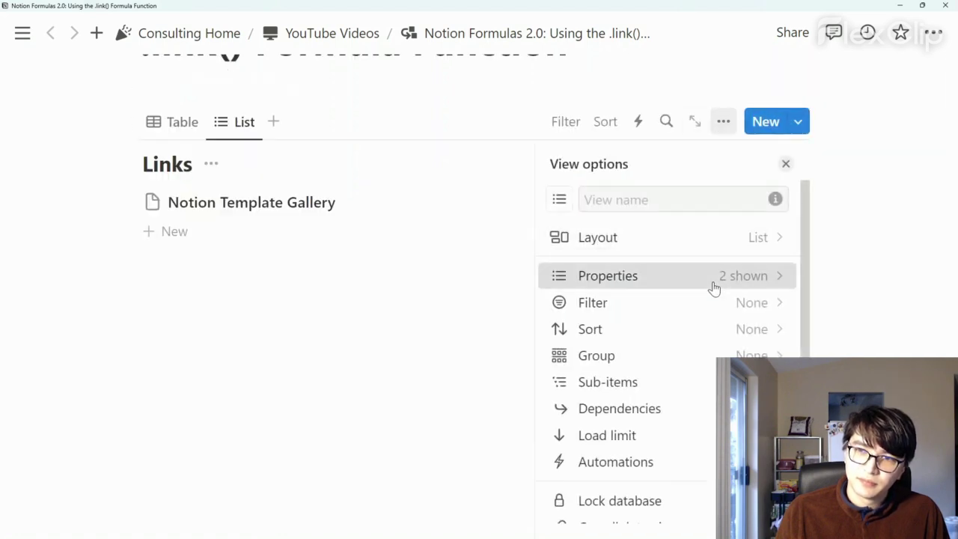
click(713, 283)
click(755, 295)
click(757, 385)
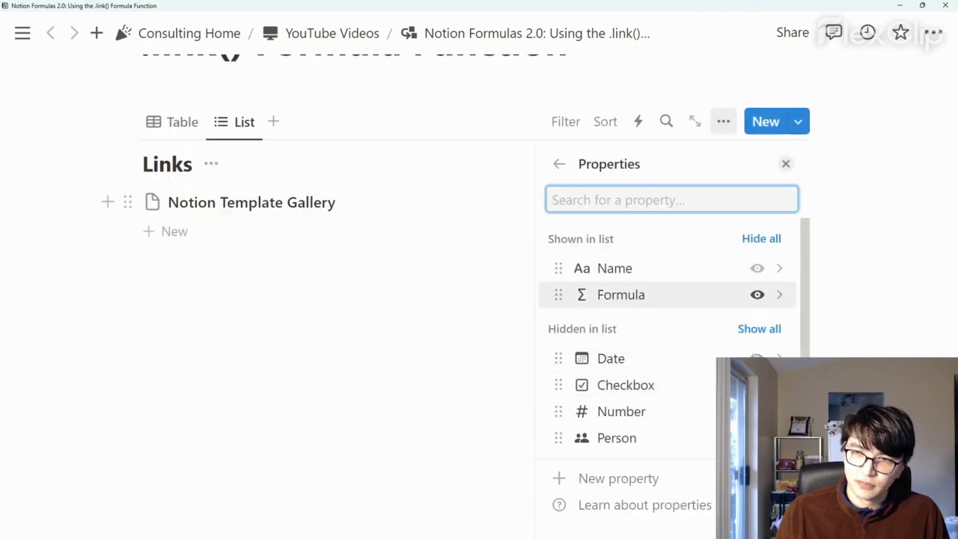
click(785, 166)
scroll(793, 307, up, 3)
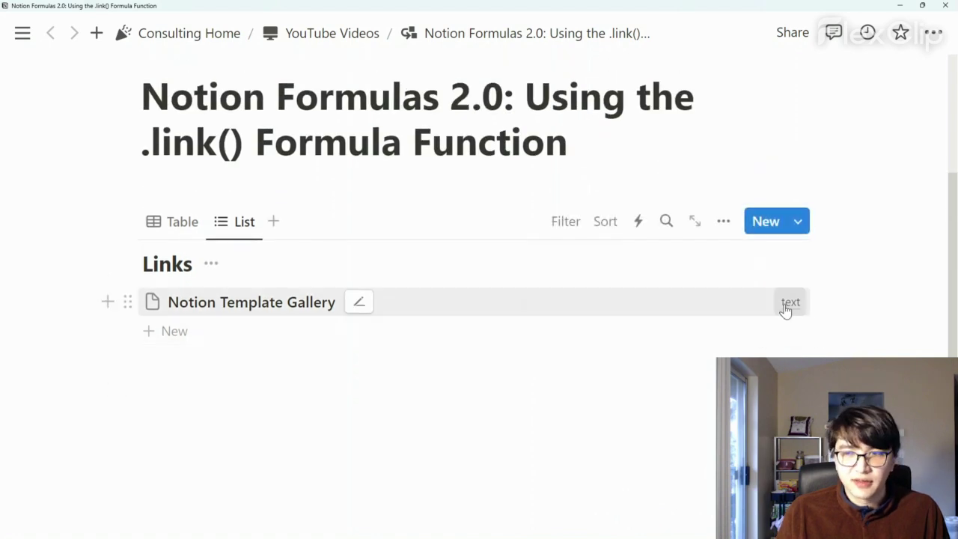
- Open the Template Gallery link, then search 'notion formula syntax' and open the Formula syntax & functions article
click(792, 303)
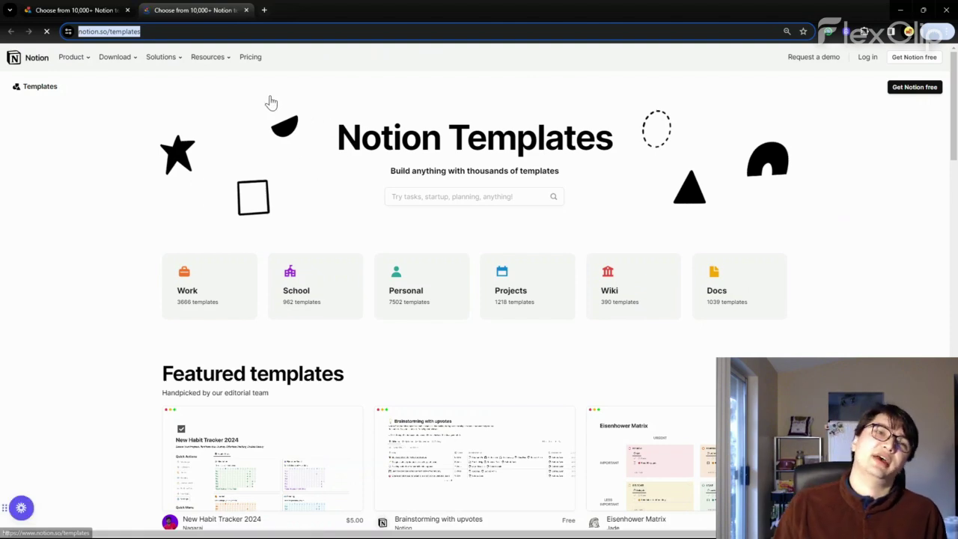
text(notio)
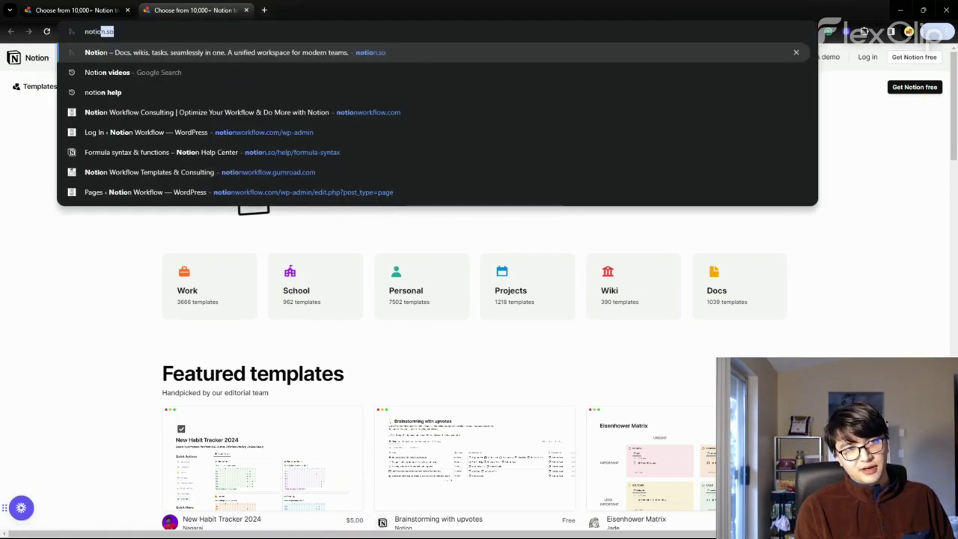
text(n formula syntax)
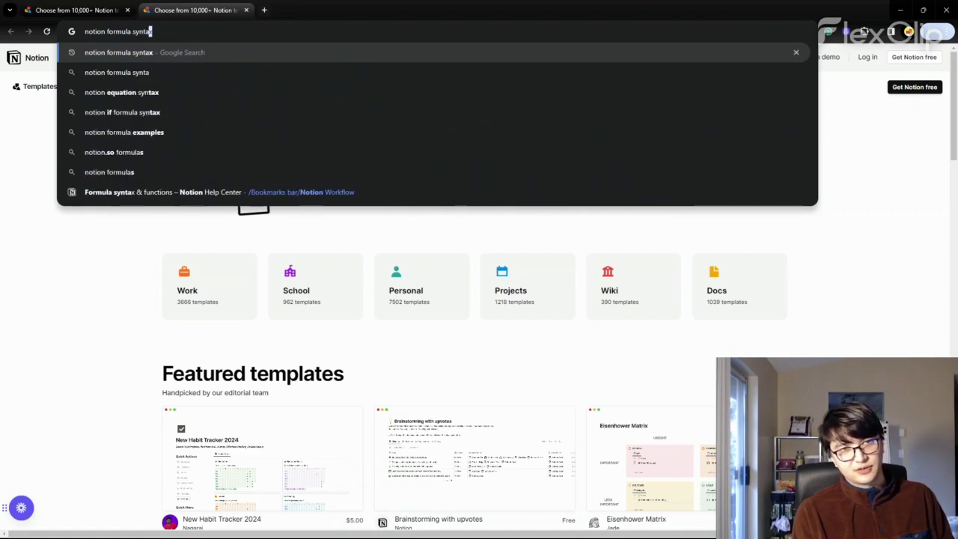
key(Return)
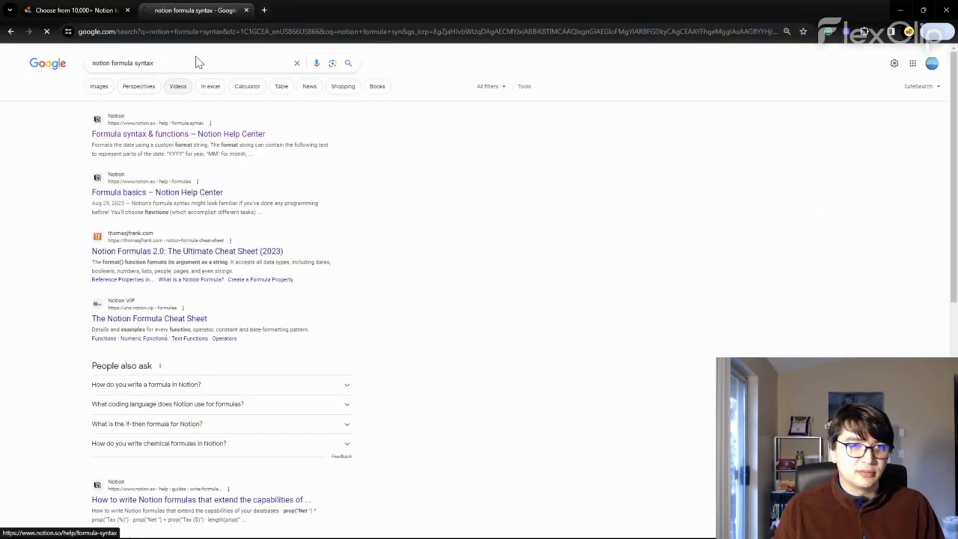
click(172, 133)
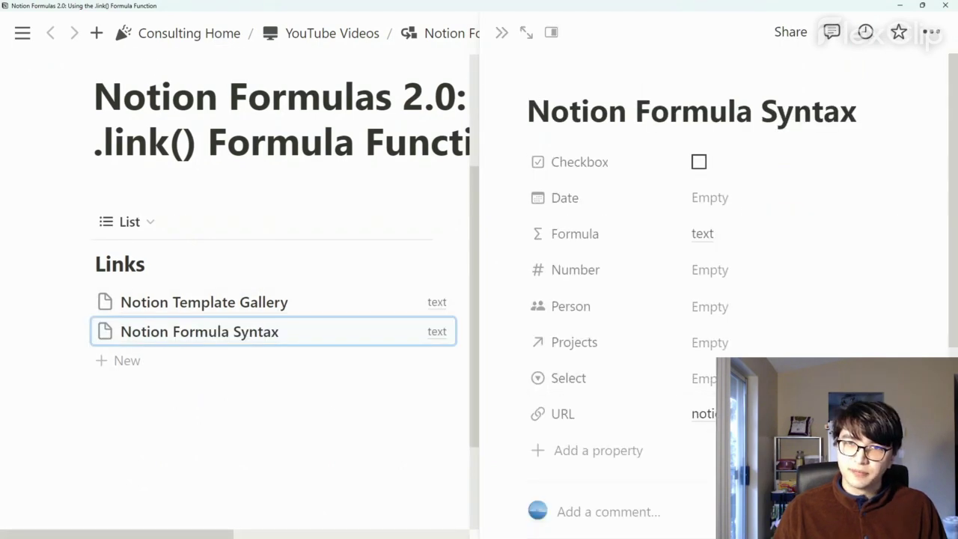
- Close the side peek and open the Notion Formula Syntax row's 'text' link
click(500, 34)
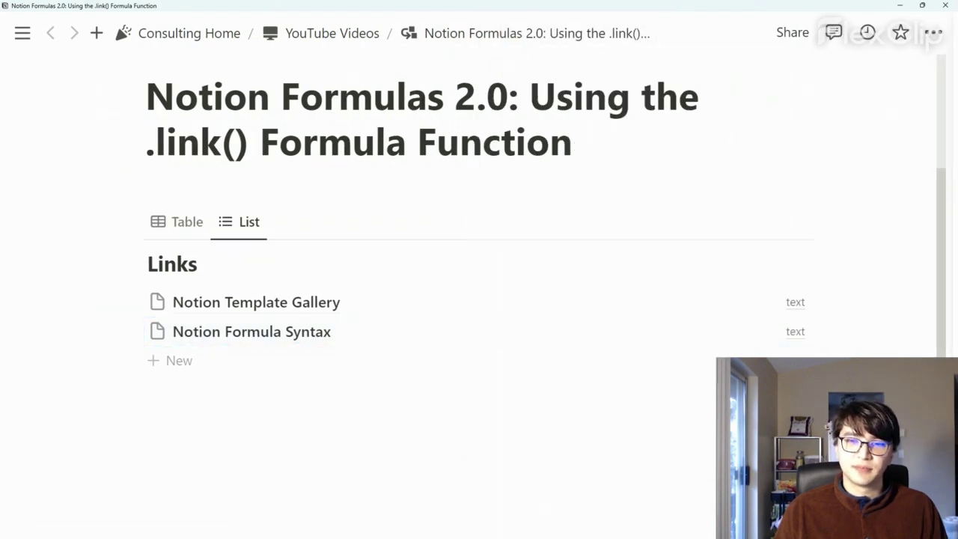
click(790, 335)
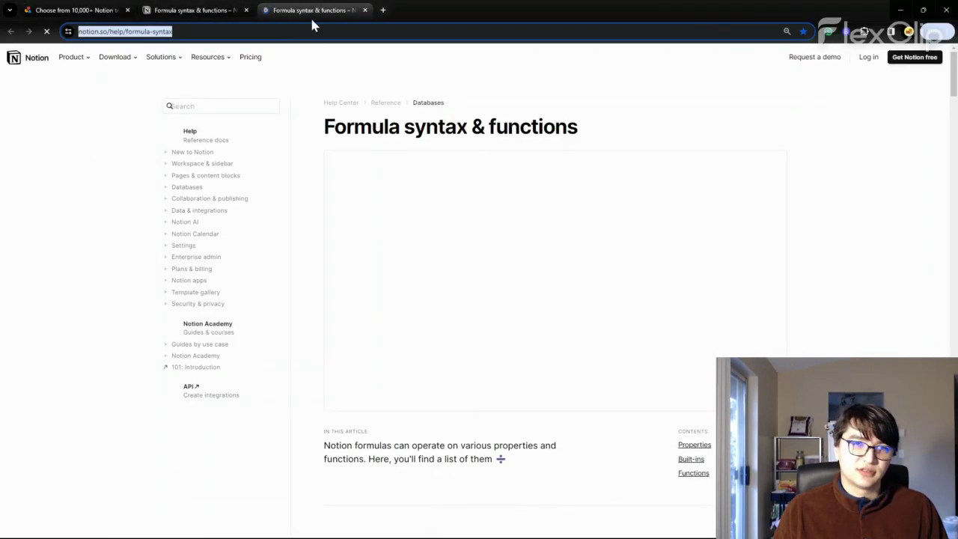
- In Chrome, search 'Notion help' and open the Help, Support, and Documentation result
click(213, 9)
click(287, 10)
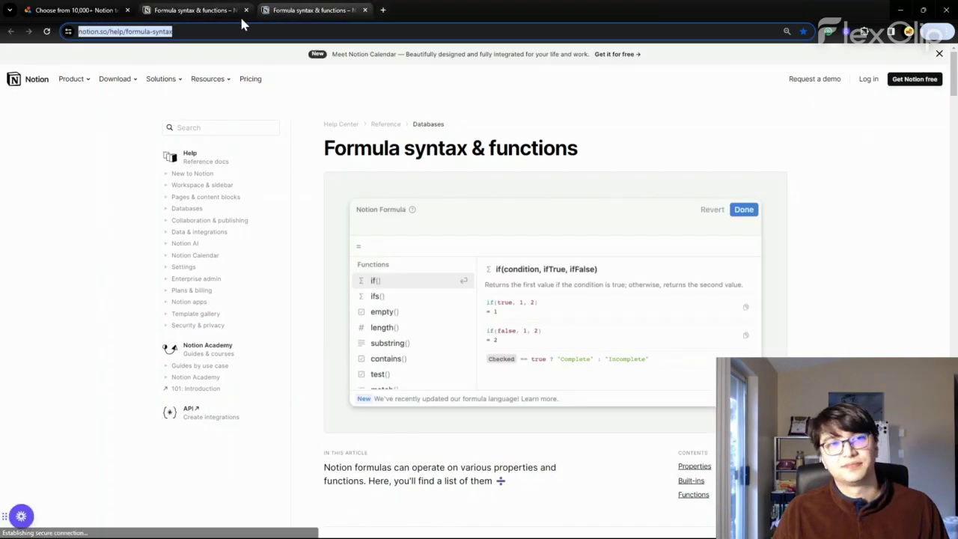
click(144, 32)
text(Notion help)
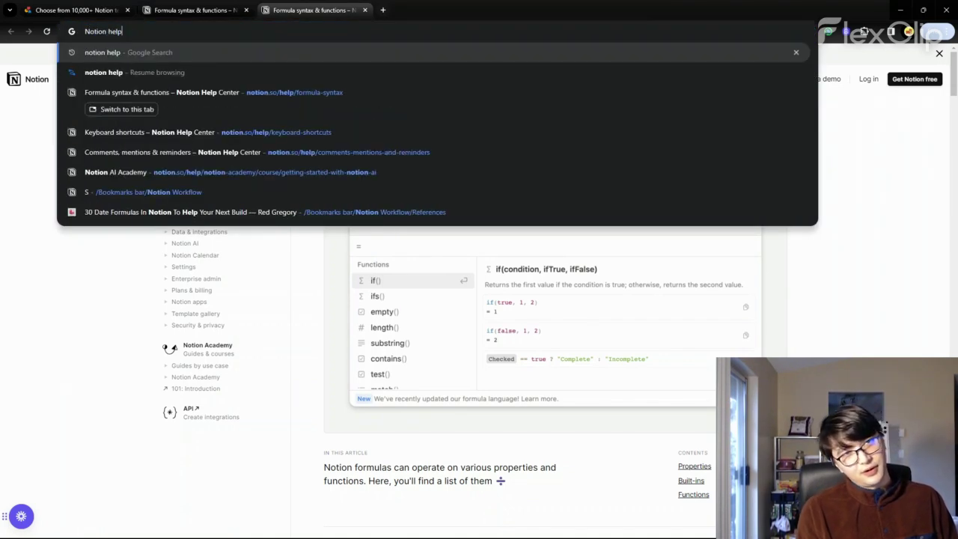
key(Return)
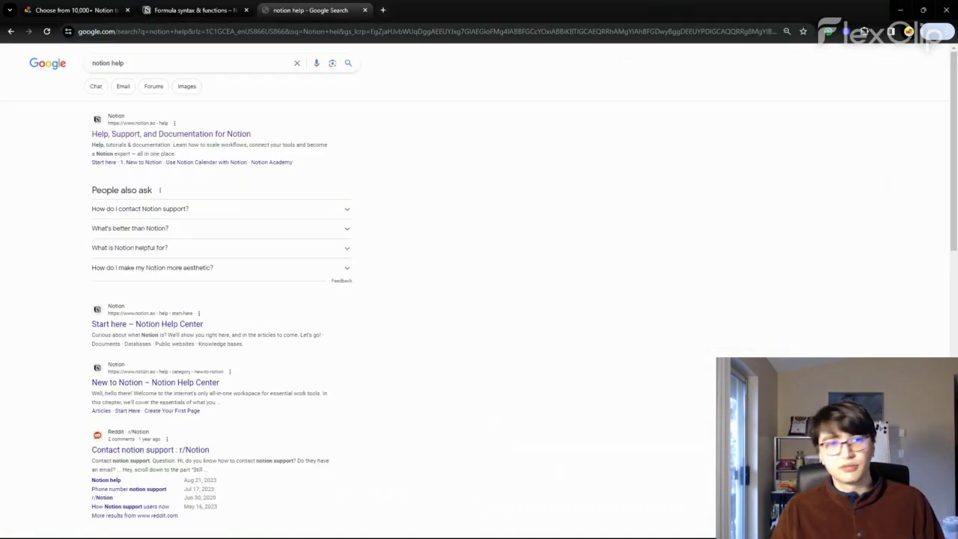
click(185, 135)
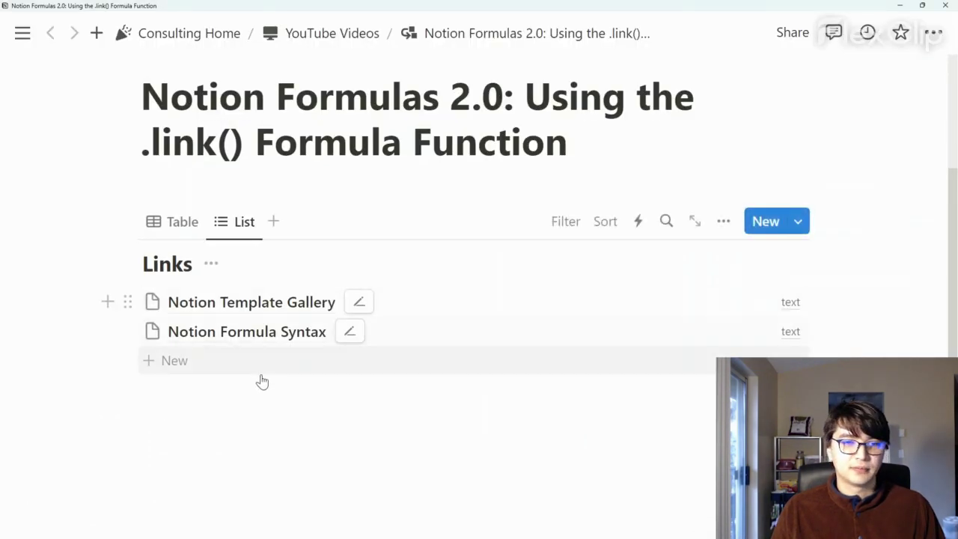
- Add a Notion Help Page row to Links with the copied help URL
click(255, 360)
text(Notion Help Page)
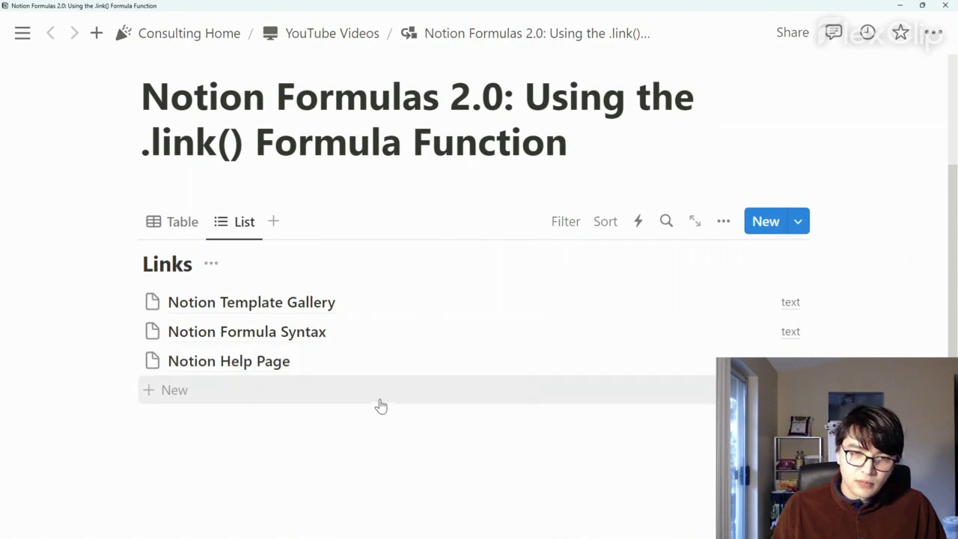
click(312, 362)
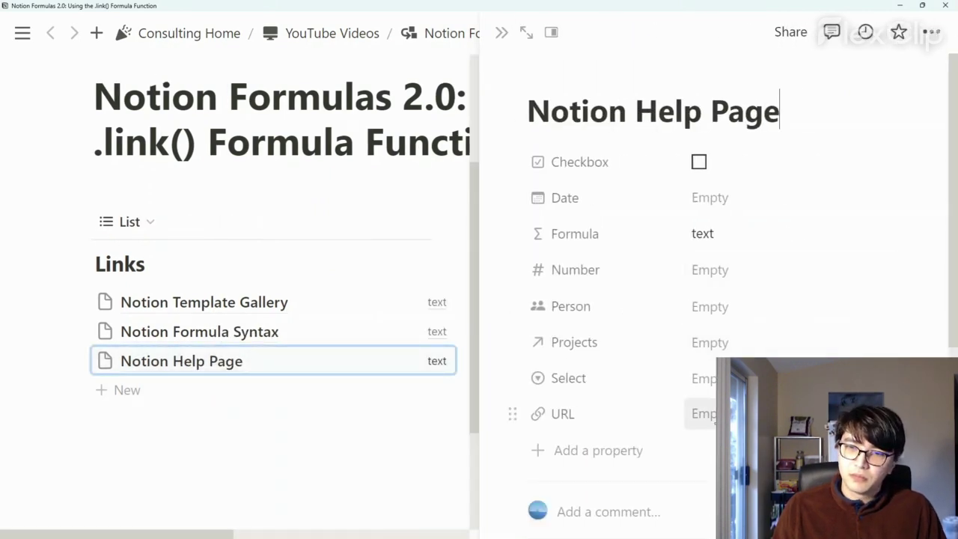
click(703, 414)
text(https://www.notion.so/help)
key(Return)
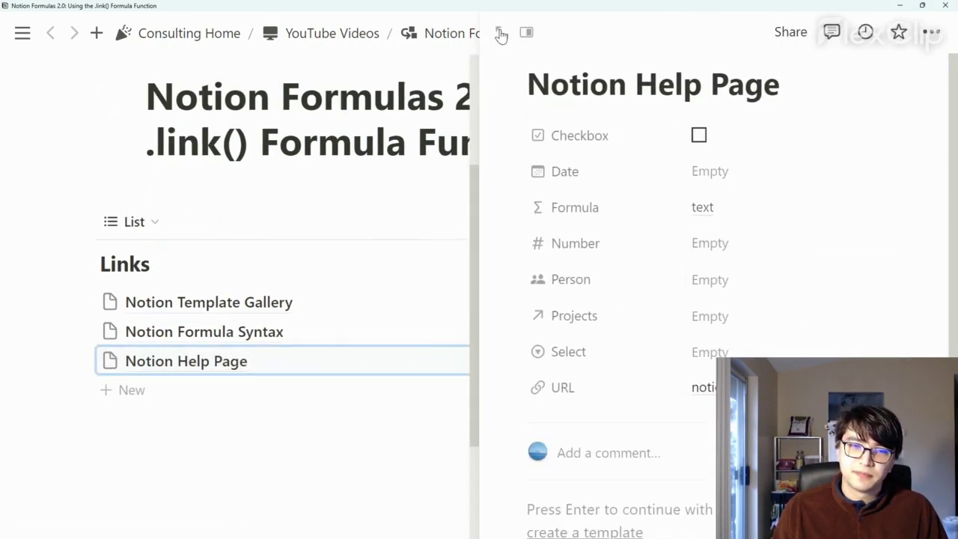
click(500, 33)
- Open the Notion Help Page link, then search 'Notion videos' and open Notion's YouTube channel
click(790, 361)
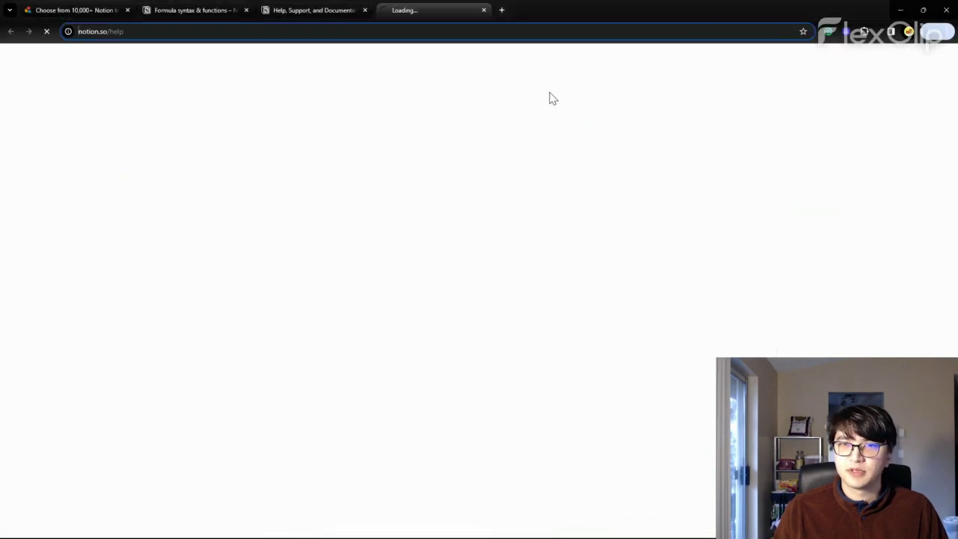
text(Notion videos)
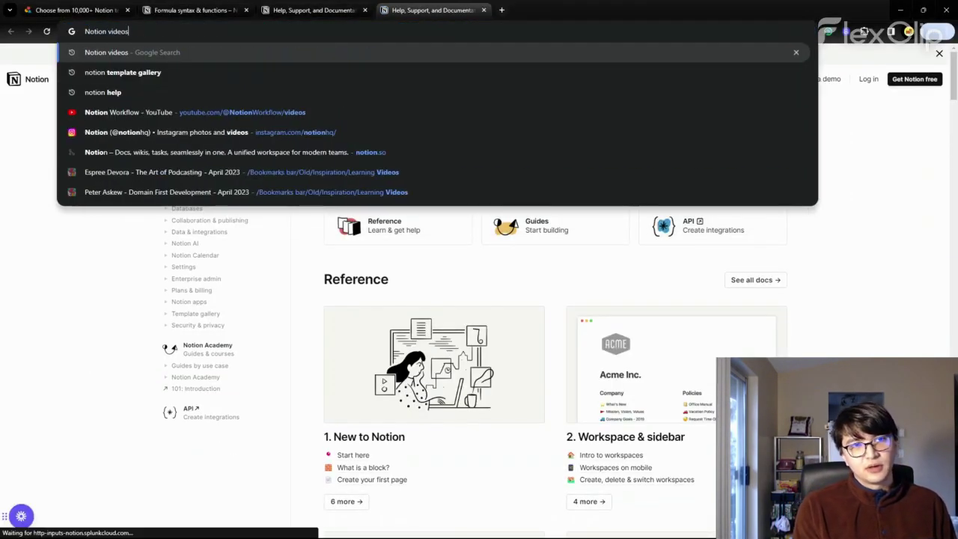
key(Return)
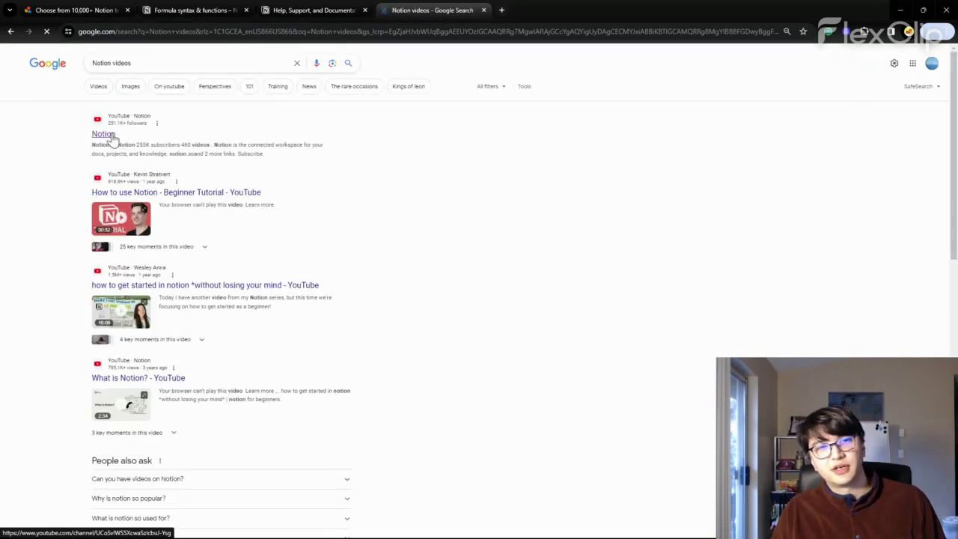
click(112, 136)
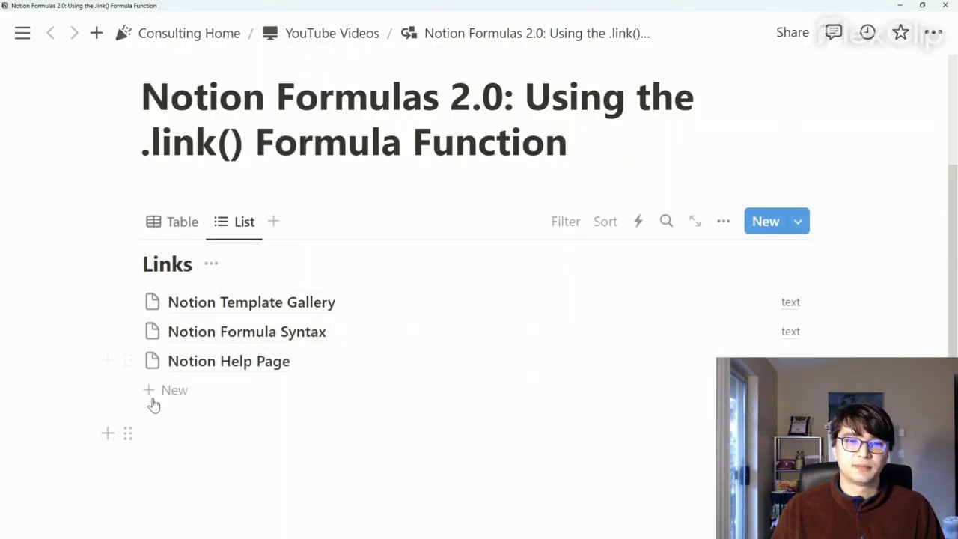
- Add a Notion YouTube row with the pasted channel URL and open its link
click(153, 394)
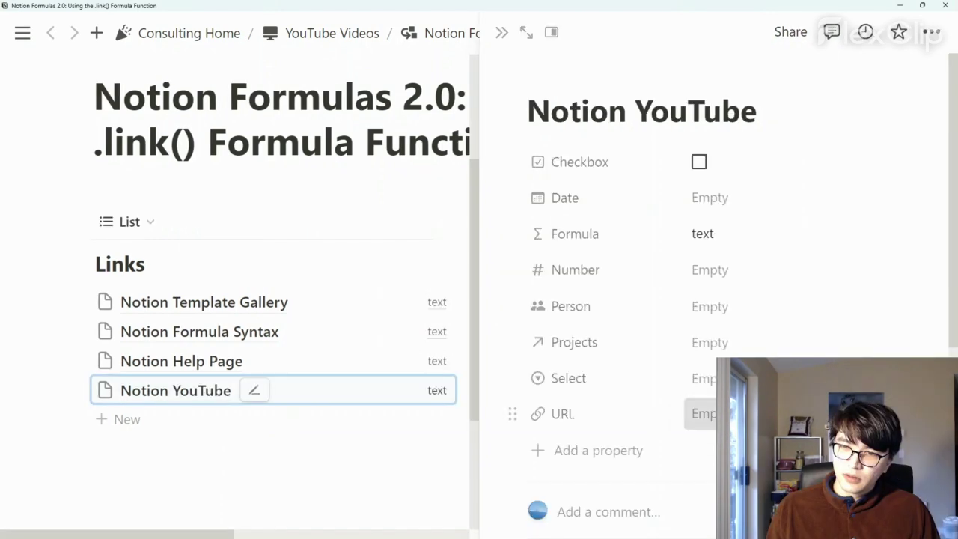
click(704, 413)
key(ctrl+v)
key(Return)
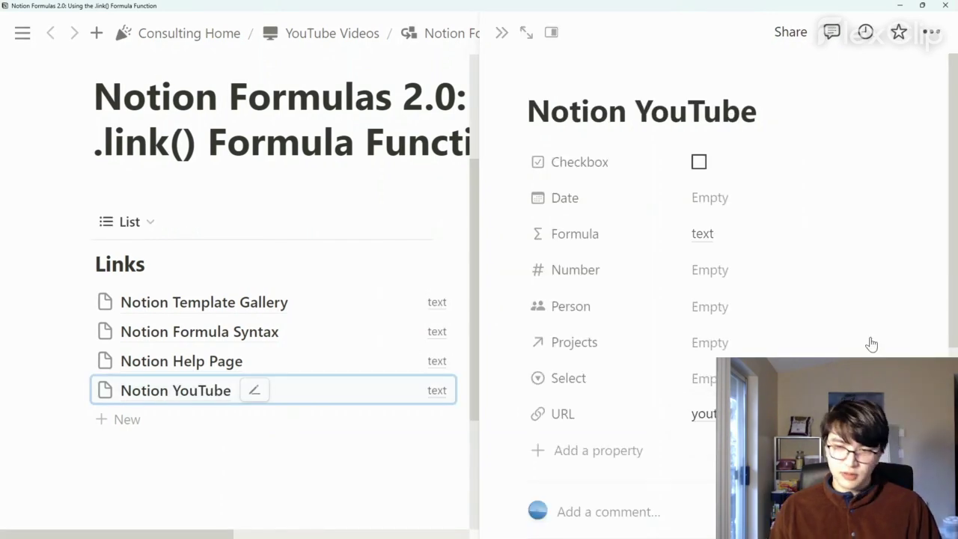
click(460, 380)
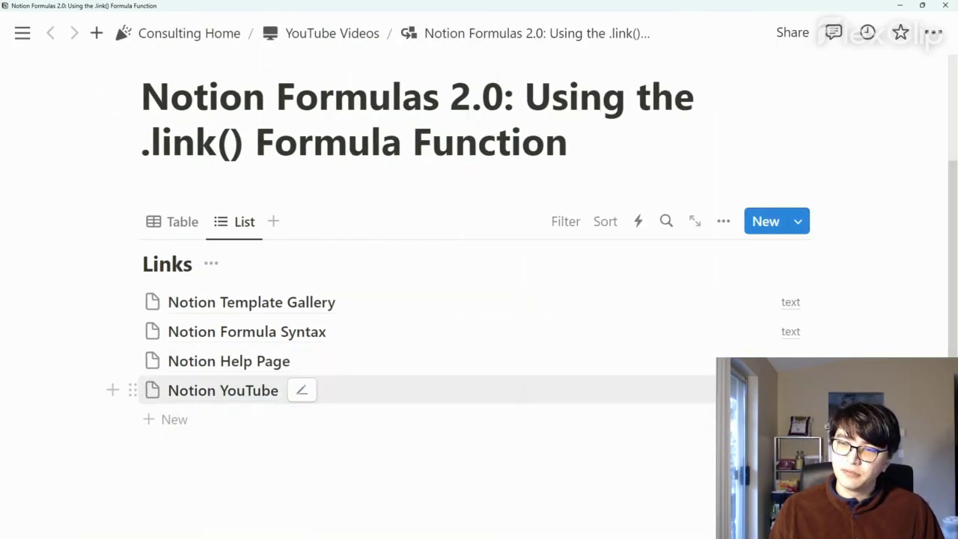
click(223, 390)
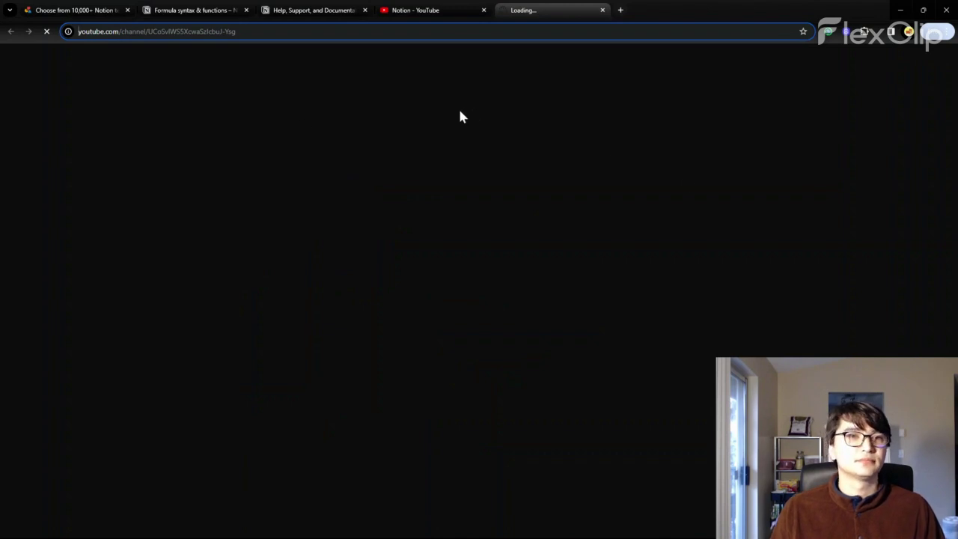
click(483, 10)
drag(275, 31, 161, 32)
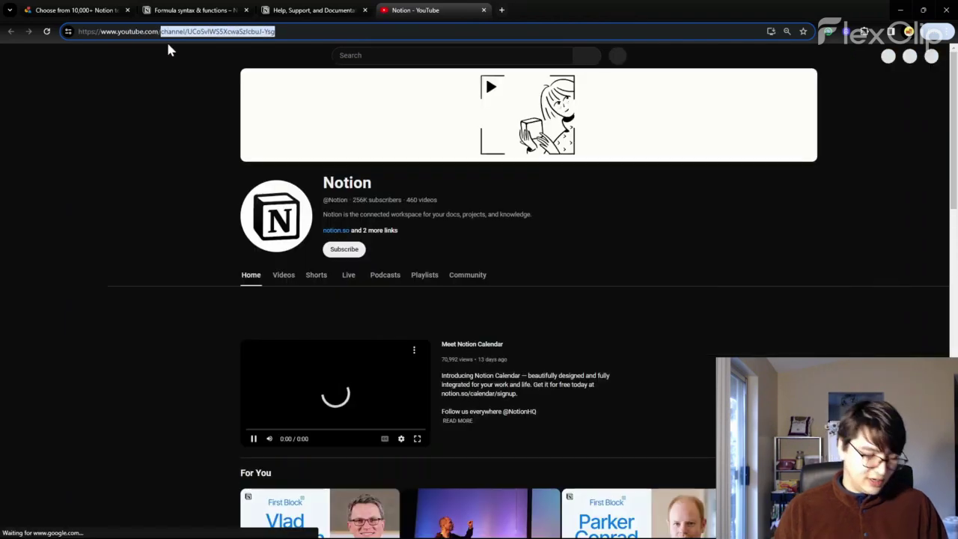
text(@notionworkflow)
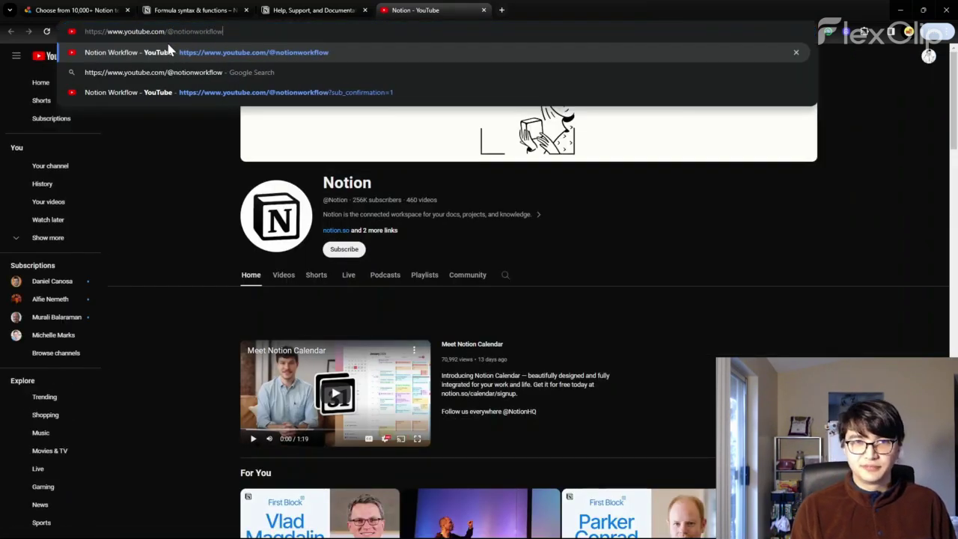
key(Return)
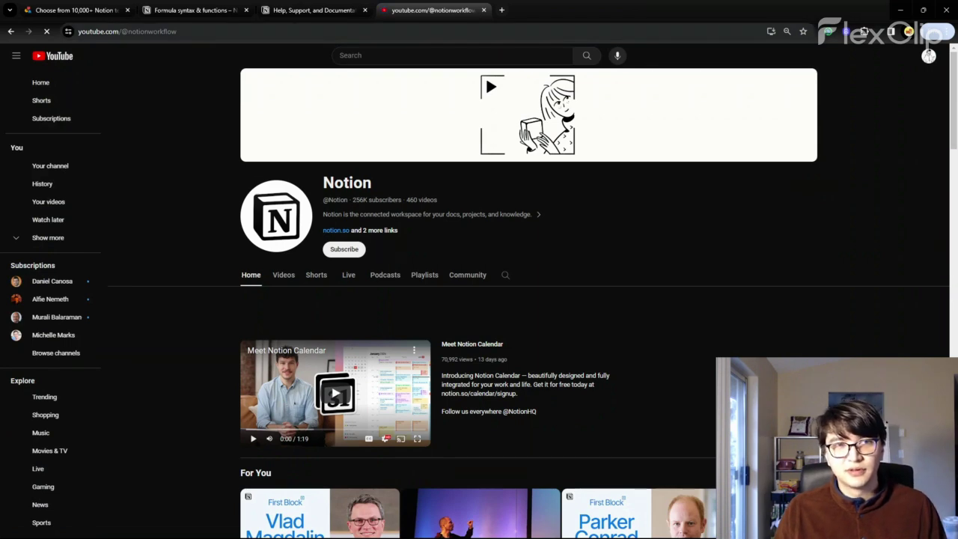
click(171, 36)
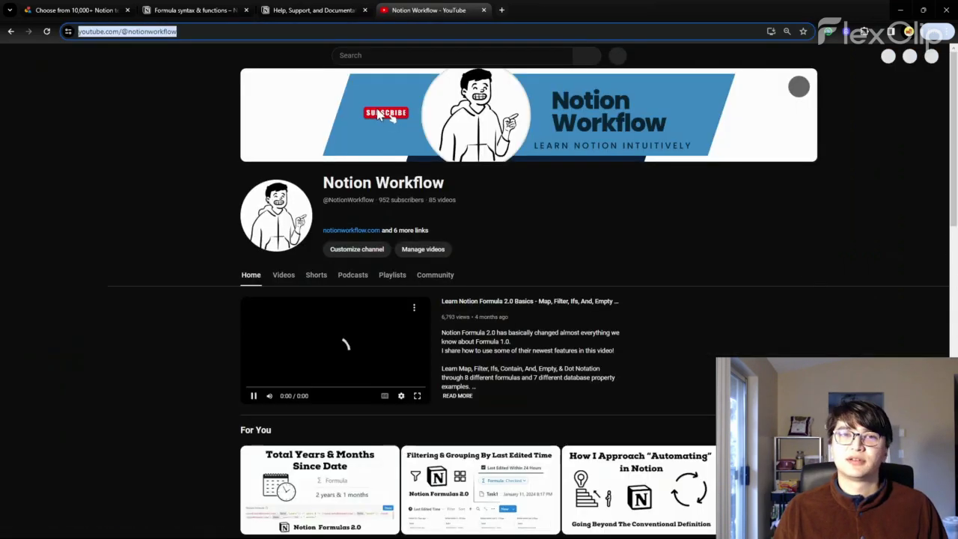
key(ctrl+w)
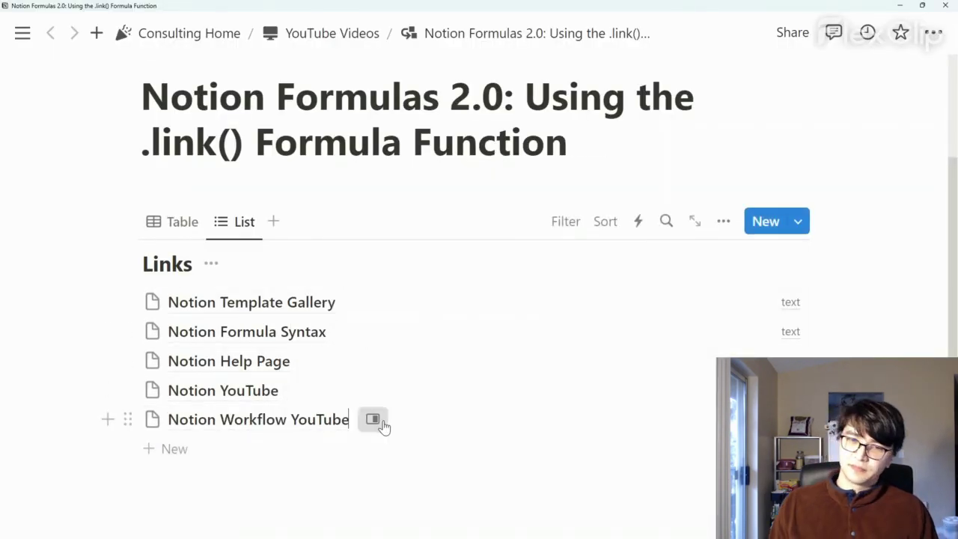
- Paste the Notion Workflow channel link into the Notion Workflow YouTube row's URL property
click(180, 419)
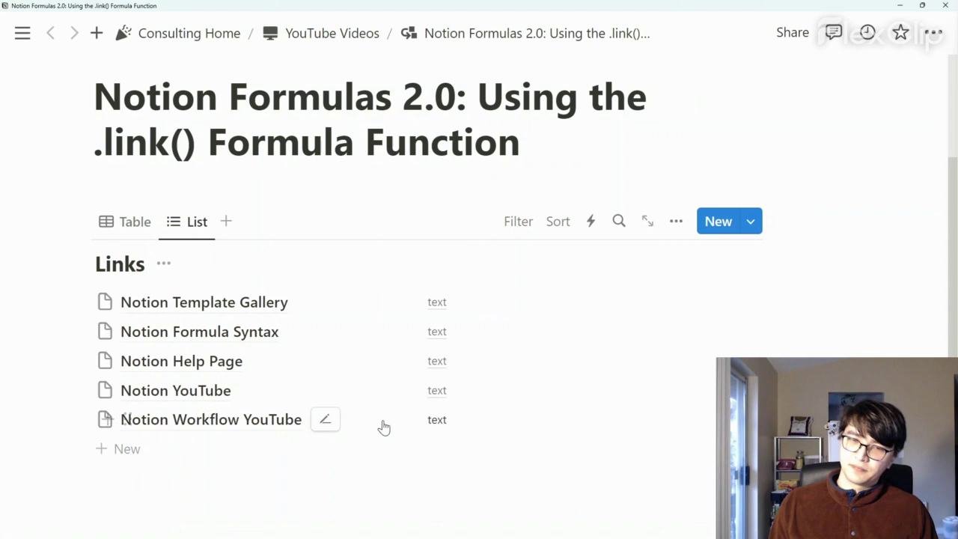
click(381, 419)
click(703, 450)
key(ctrl+v)
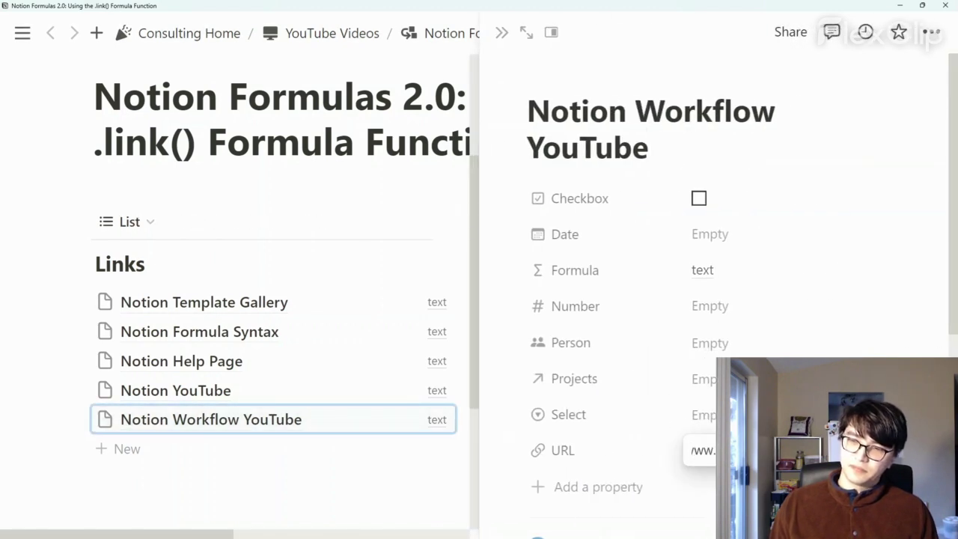
key(Return)
click(502, 33)
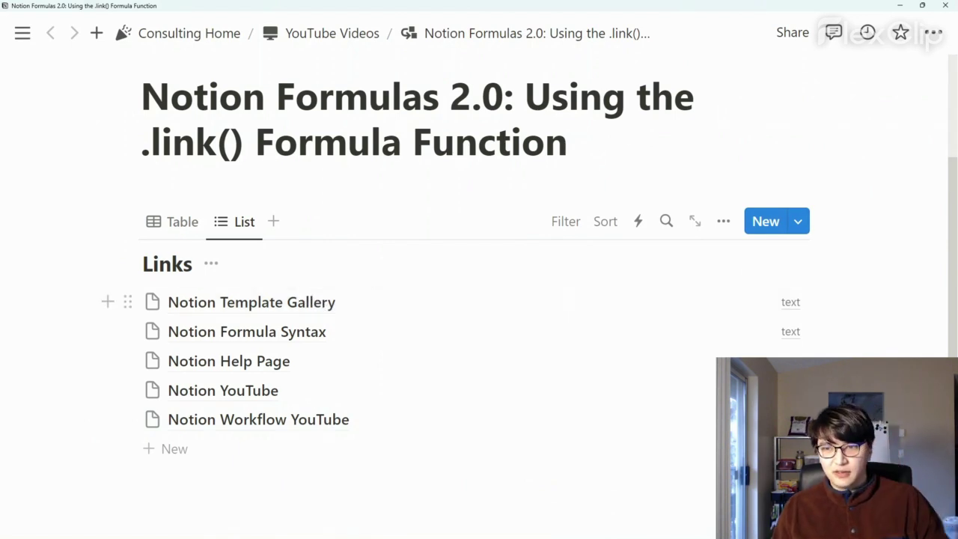
- Follow the first row's 'text' formula link to Notion Templates, closing the Formula syntax, Help and duplicate tabs
click(790, 304)
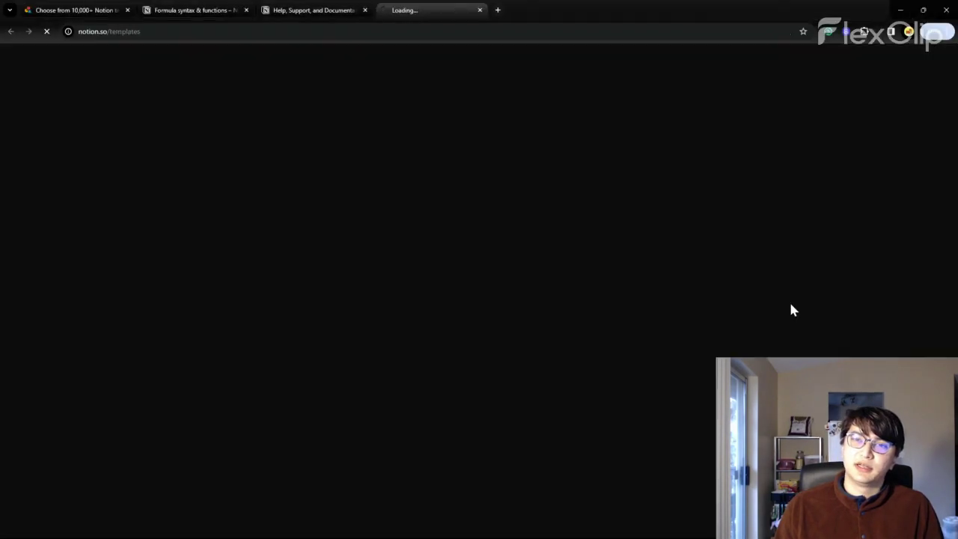
click(246, 10)
click(246, 10)
key(ctrl+w)
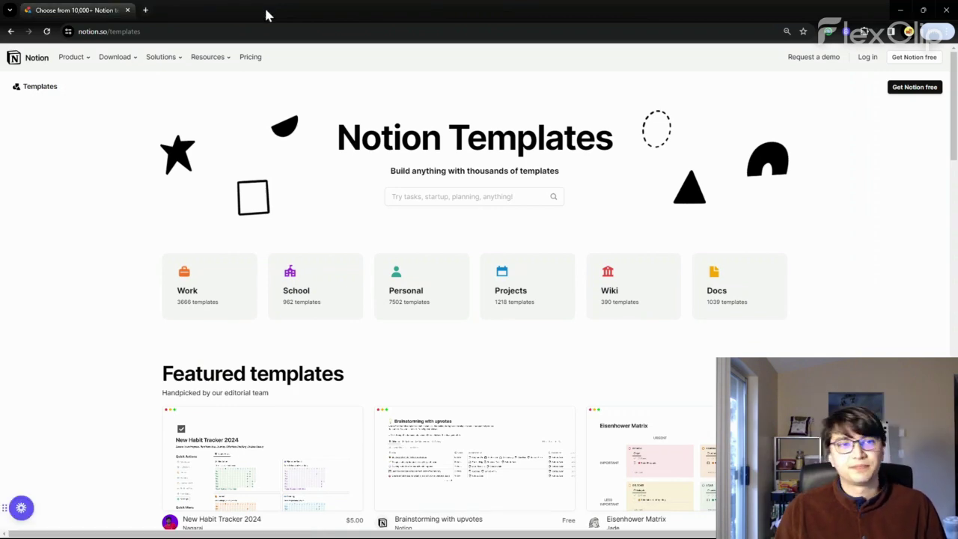
- Back in Notion, switch the Links database to Table view and deselect the Notion Workflow YouTube row
click(900, 10)
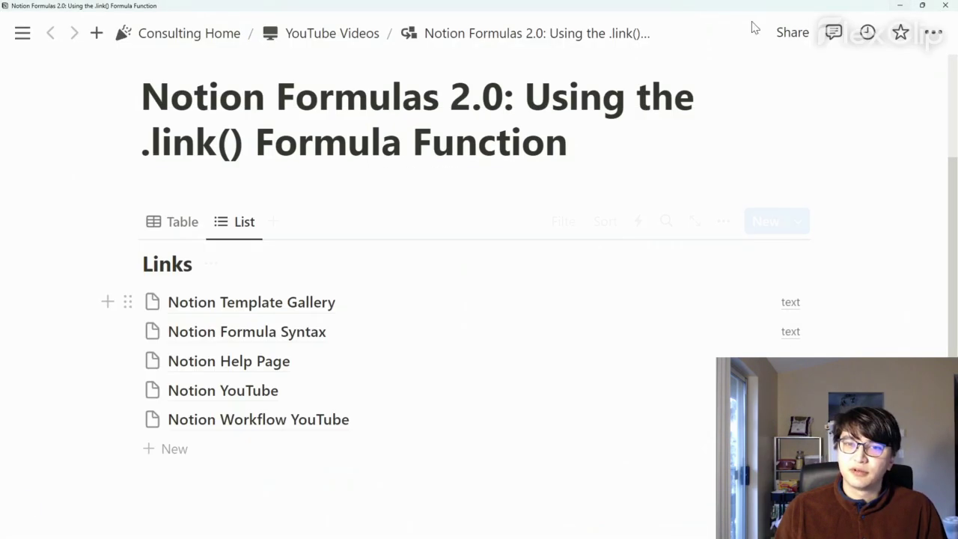
click(187, 221)
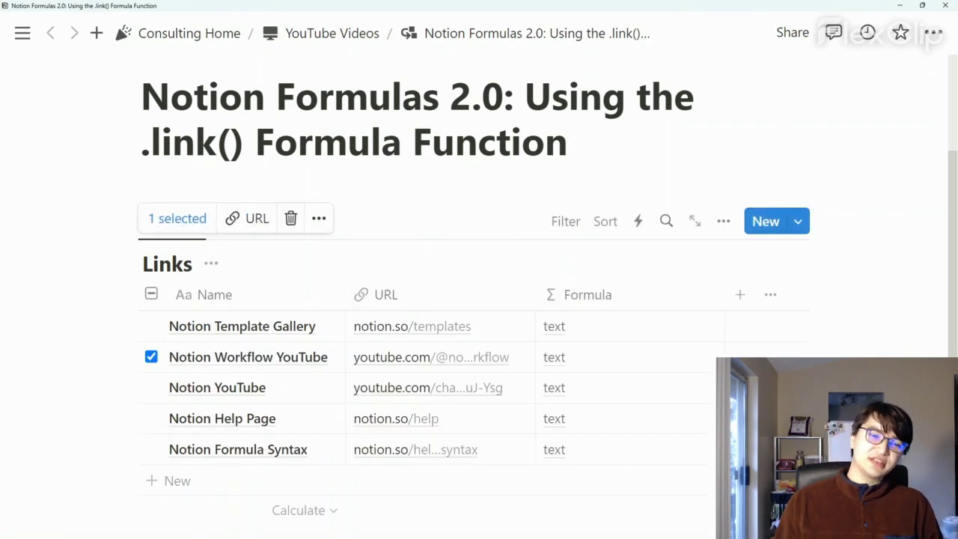
scroll(426, 310, down, 1)
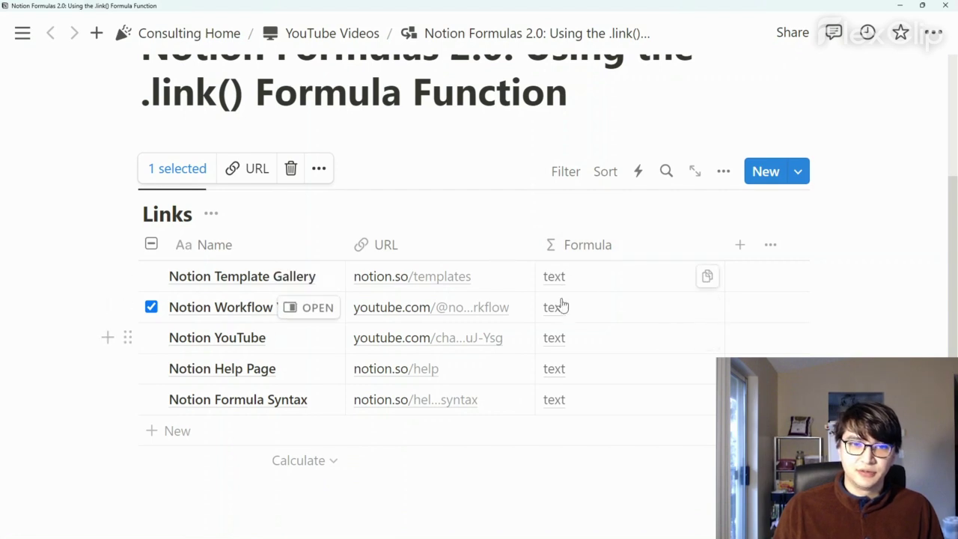
click(890, 333)
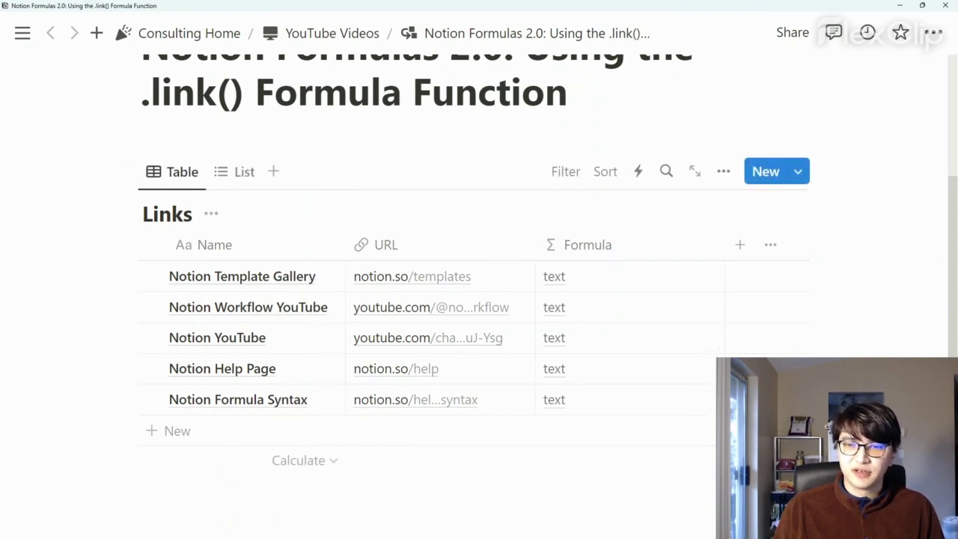
- Change the Formula expression from link('text', URL) to link(Name, URL)
click(653, 280)
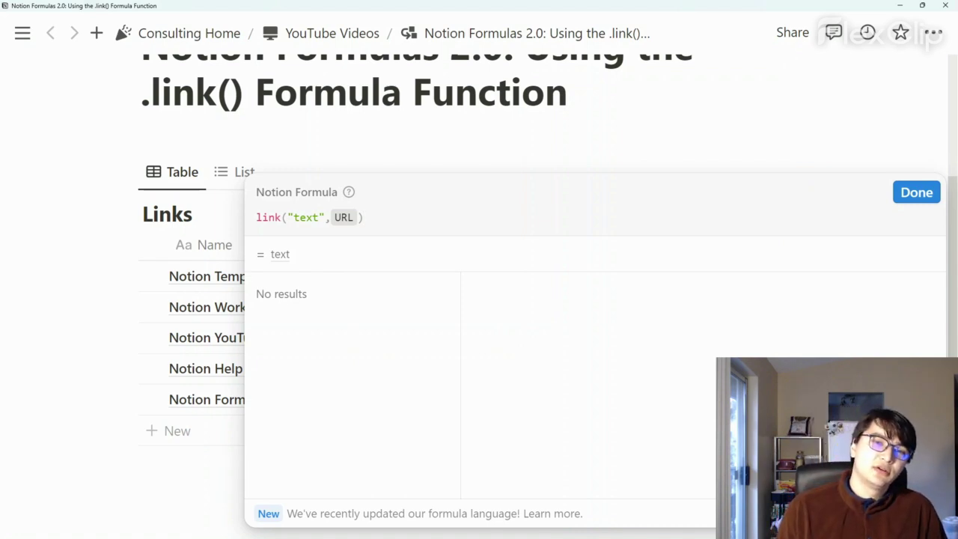
key(shift+Left)
key(shift+Left)
key(shift+Left)
key(shift+Left)
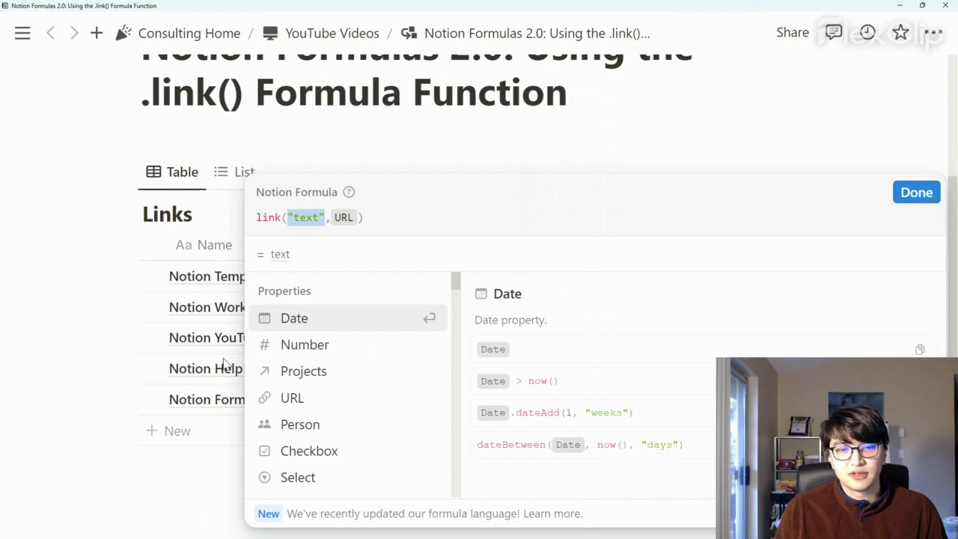
scroll(347, 343, down, 1)
scroll(348, 343, down, 3)
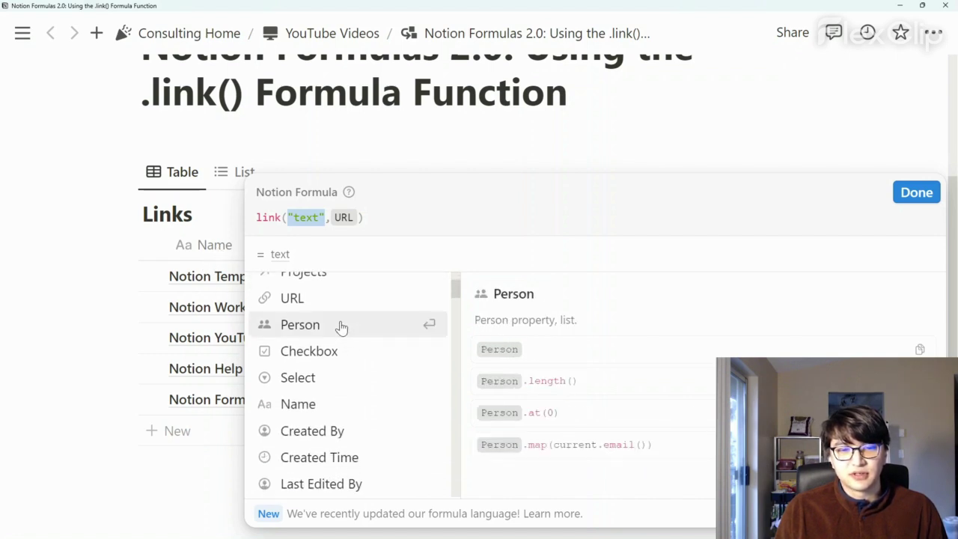
click(312, 408)
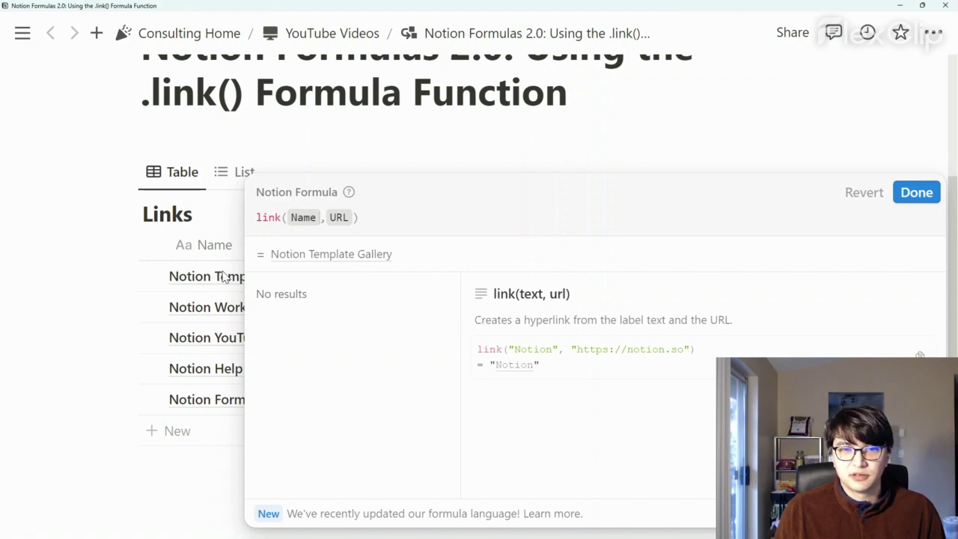
click(926, 195)
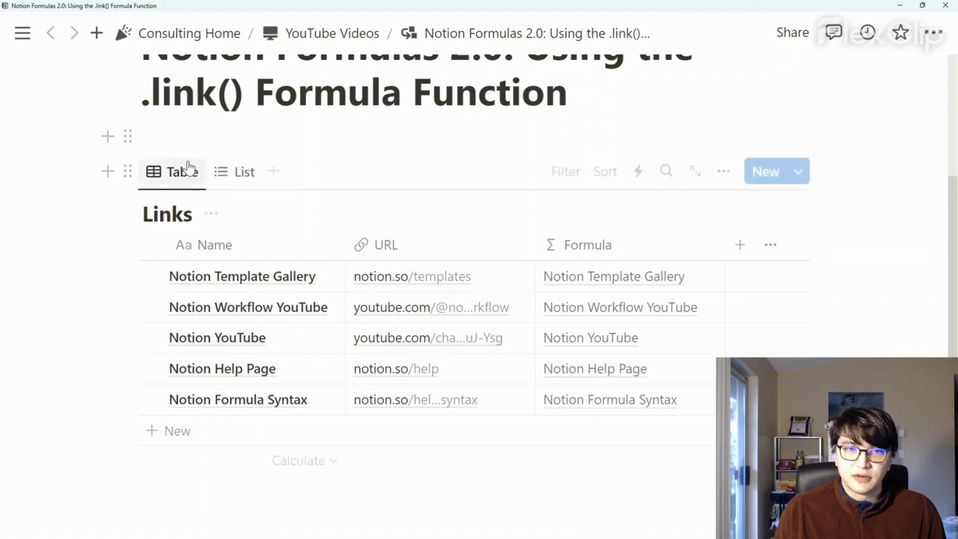
click(221, 174)
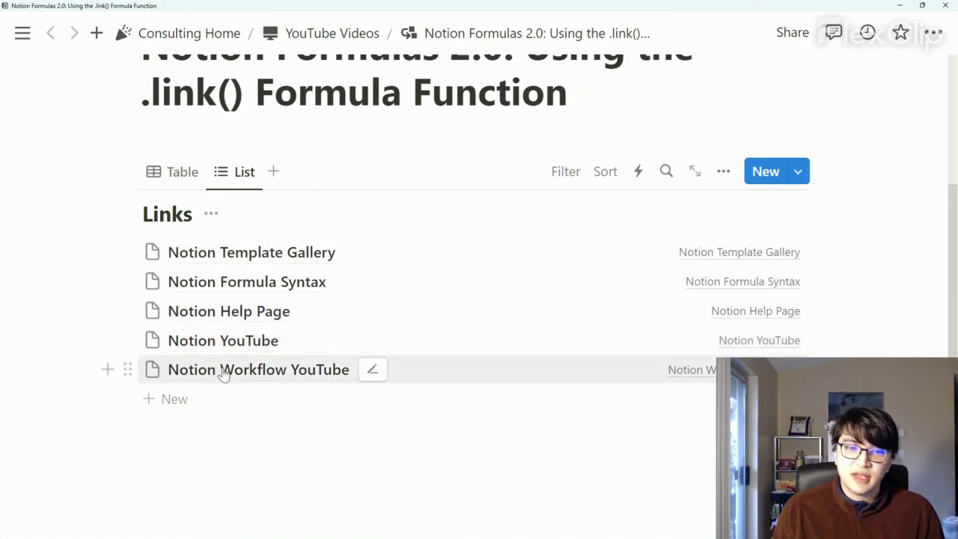
click(437, 376)
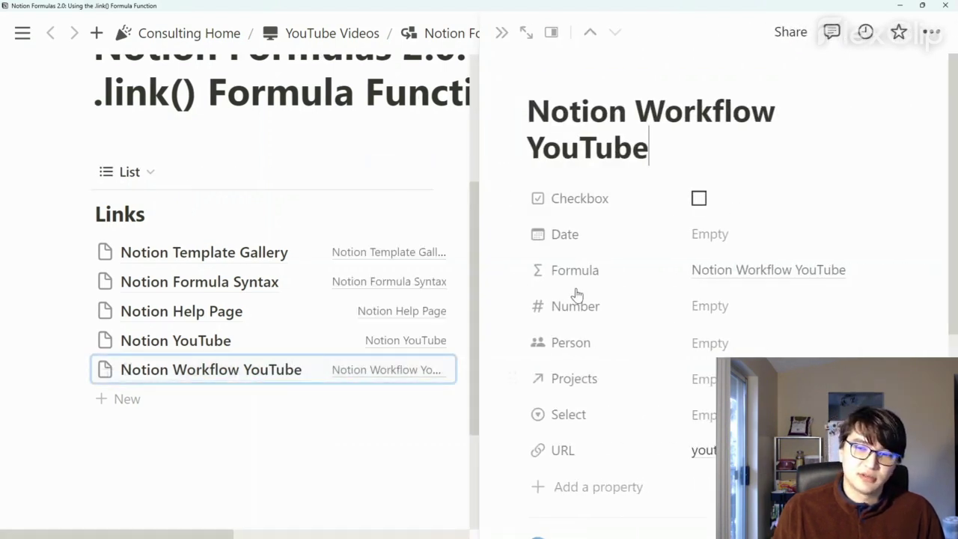
click(501, 33)
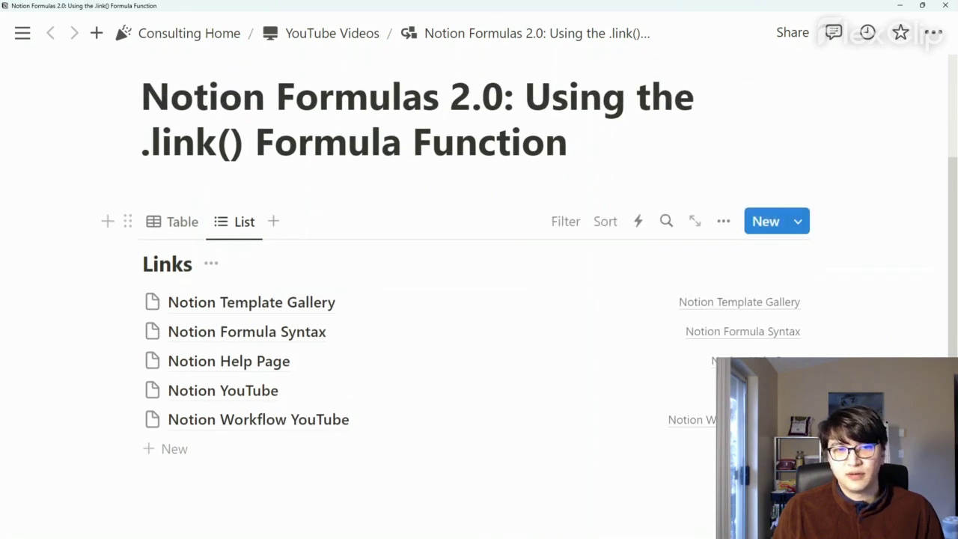
click(157, 222)
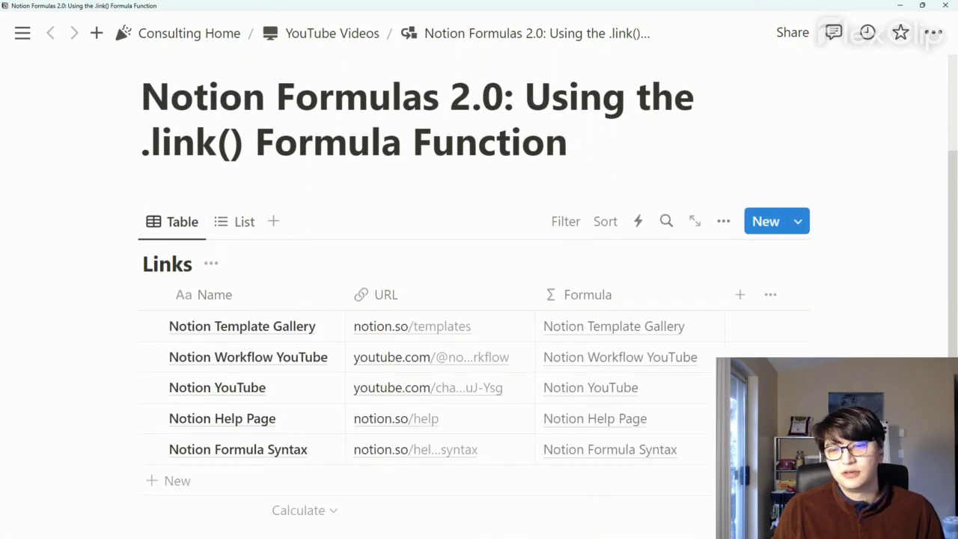